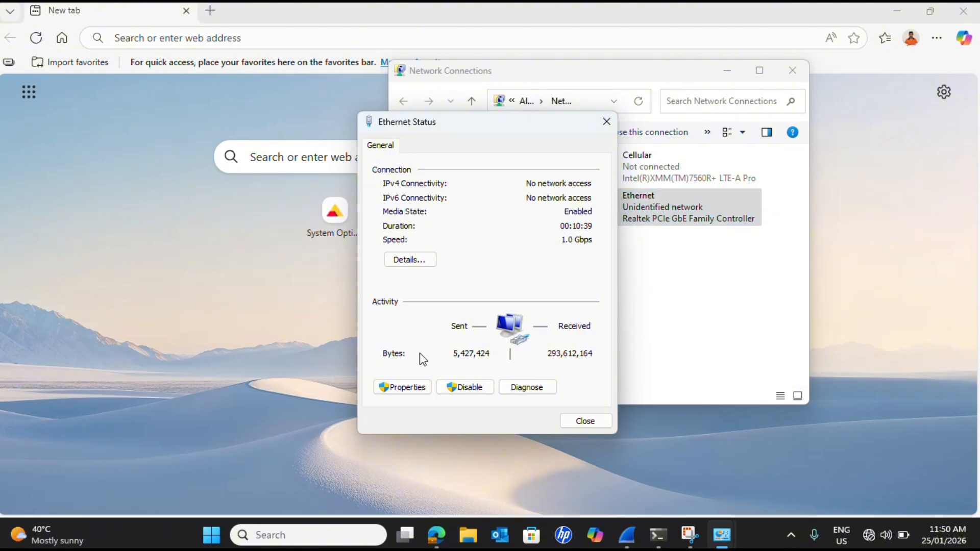
# Set the Ethernet adapter's TCP/IPv4 properties to obtain an IP address automatically, and close its status window.
pyautogui.click(412, 388)
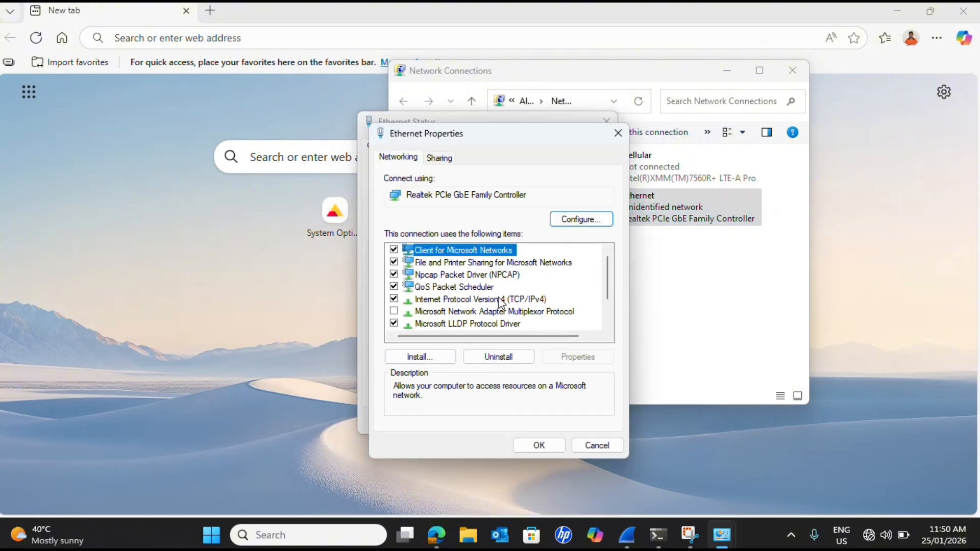
pyautogui.doubleClick(497, 300)
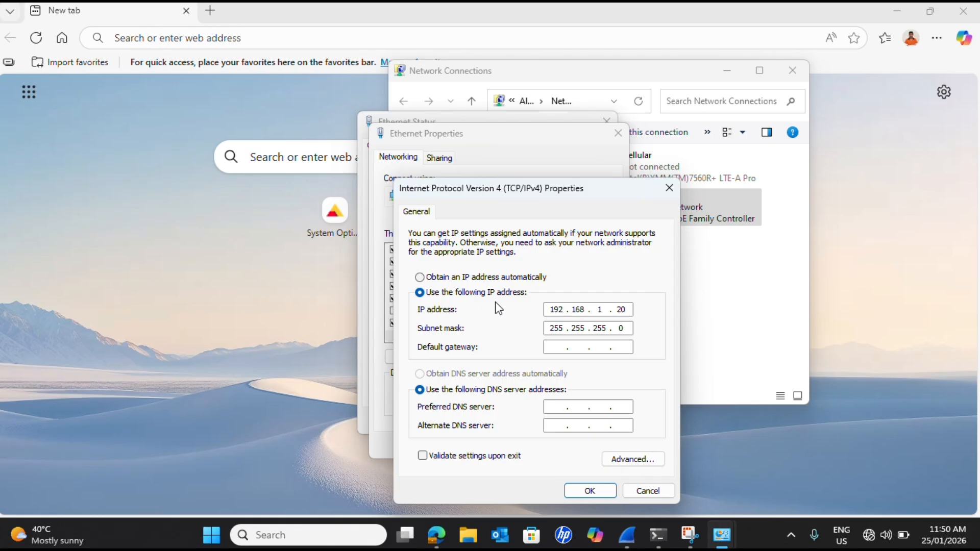
pyautogui.click(420, 278)
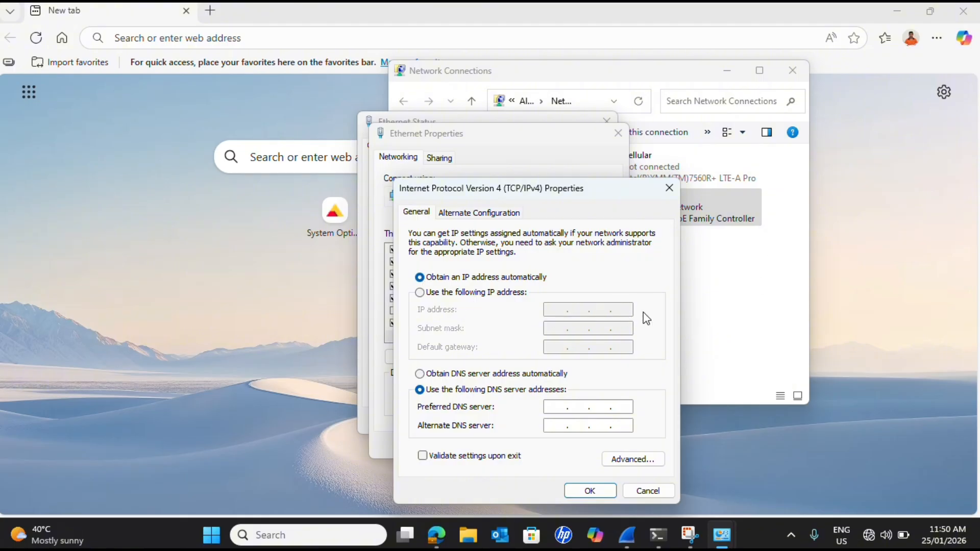
pyautogui.click(596, 495)
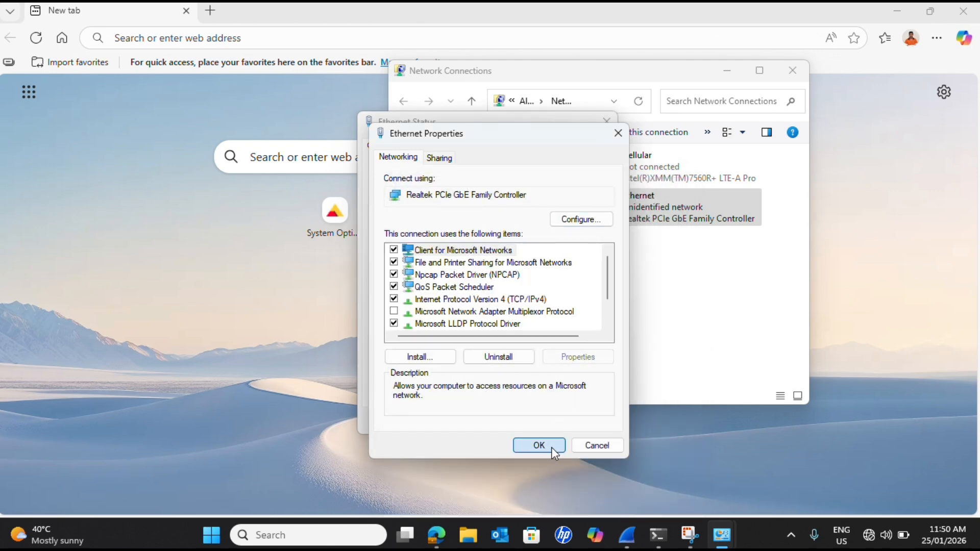
pyautogui.click(552, 447)
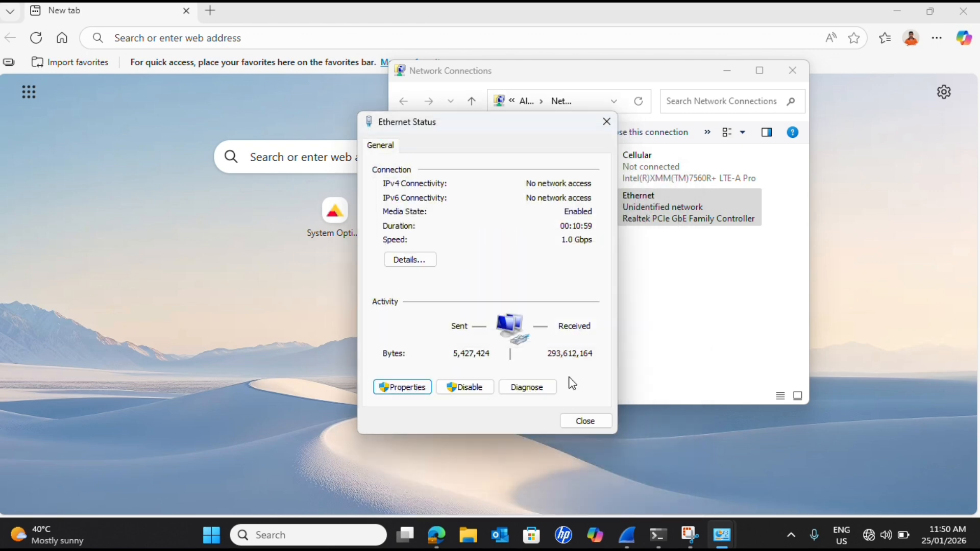
pyautogui.click(586, 421)
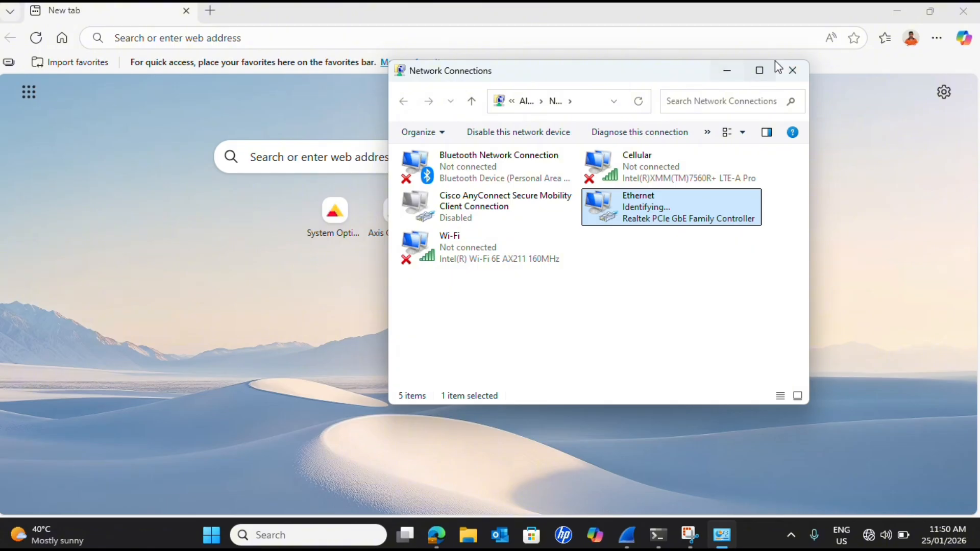
# Quit the running Wireshark session, stopping the capture without saving its packets.
pyautogui.moveTo(931, 11)
pyautogui.rightClick(631, 539)
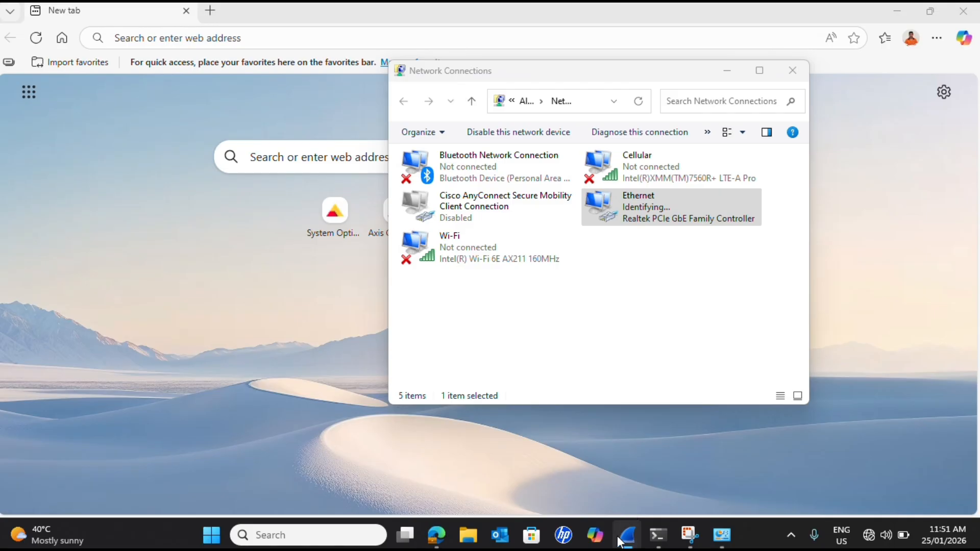
pyautogui.click(629, 494)
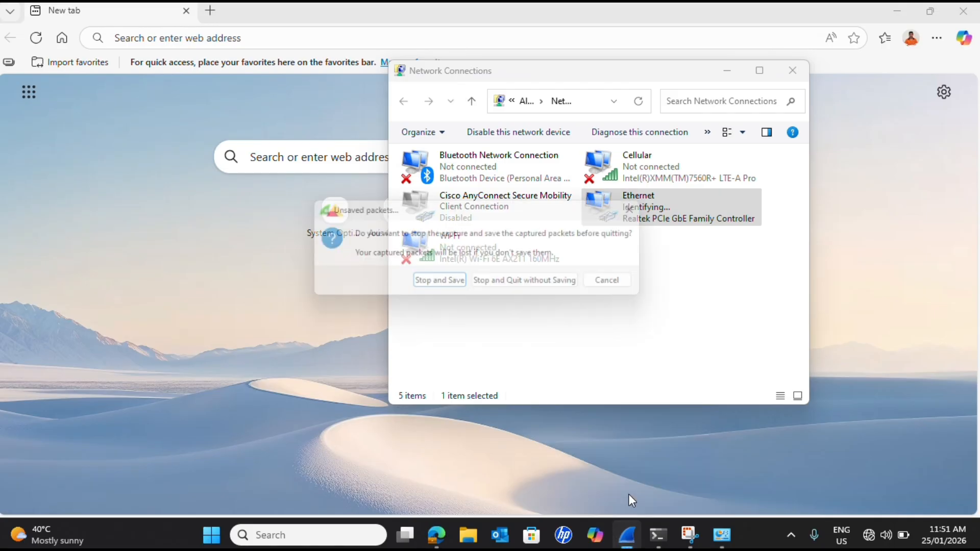
pyautogui.click(519, 282)
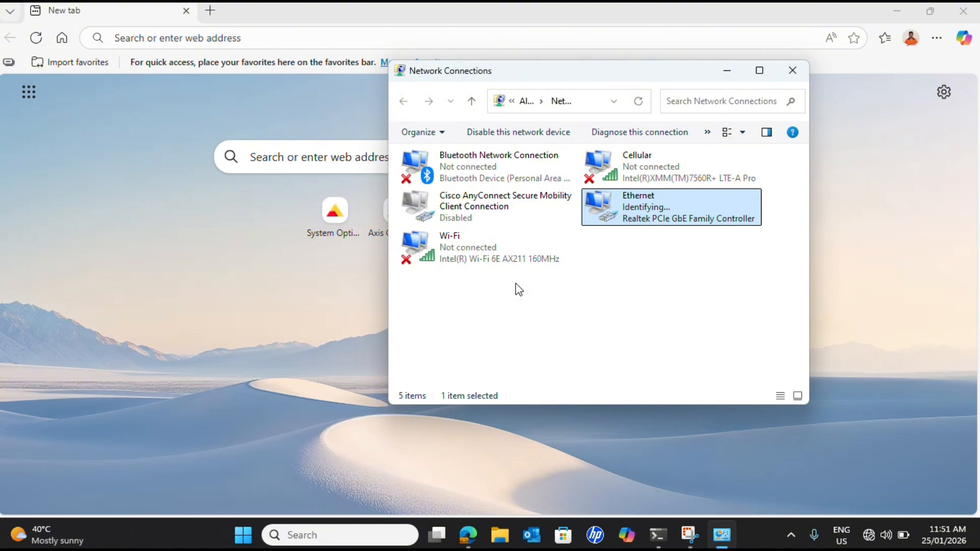
# Clear the desktop by minimizing the browser and moving Network Connections aside, and start a new Wireshark capture on the Ethernet interface.
pyautogui.click(898, 12)
pyautogui.moveTo(616, 77); pyautogui.dragTo(808, 78)
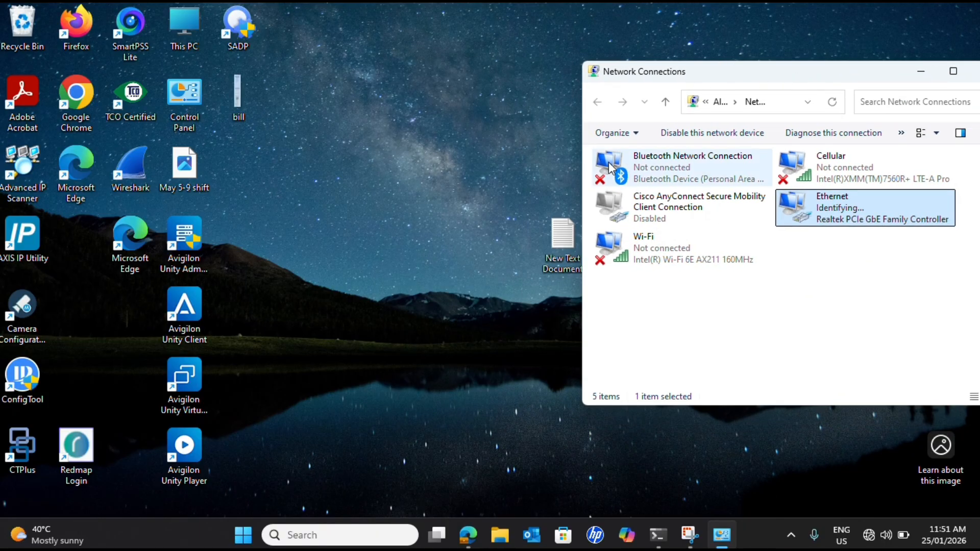
pyautogui.doubleClick(140, 170)
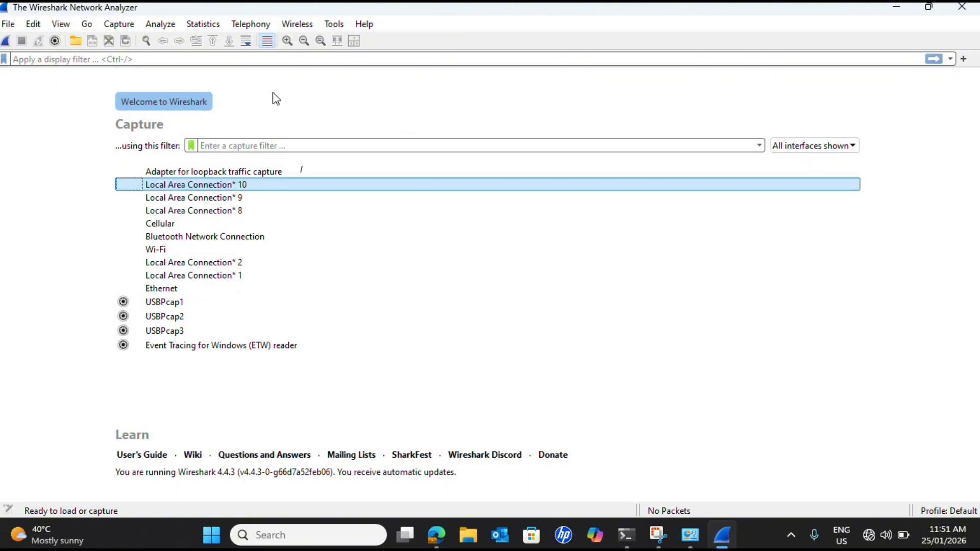
pyautogui.moveTo(416, 174)
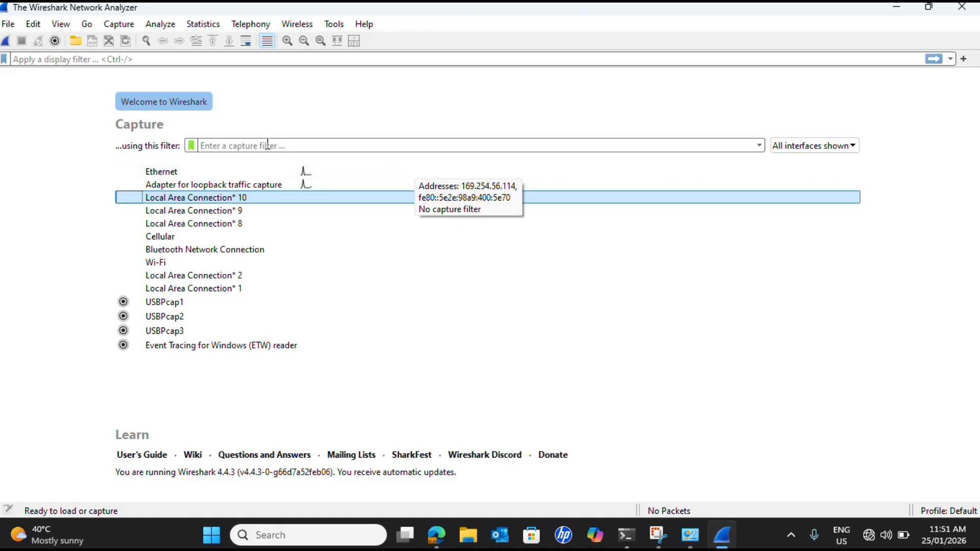
pyautogui.click(155, 174)
pyautogui.doubleClick(155, 174)
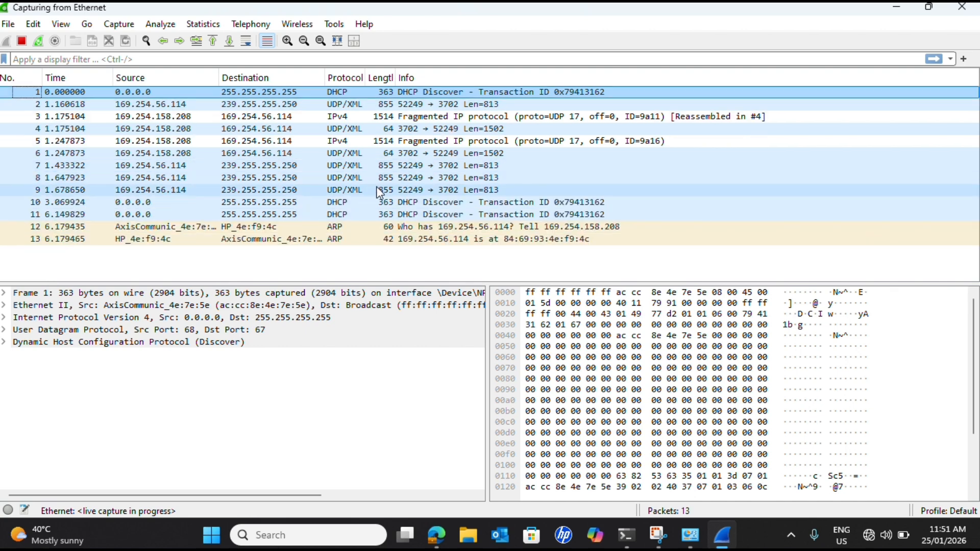
# Examine the captured ARP request and reply between the Axis camera and the computer to find the camera's IP address.
pyautogui.click(238, 239)
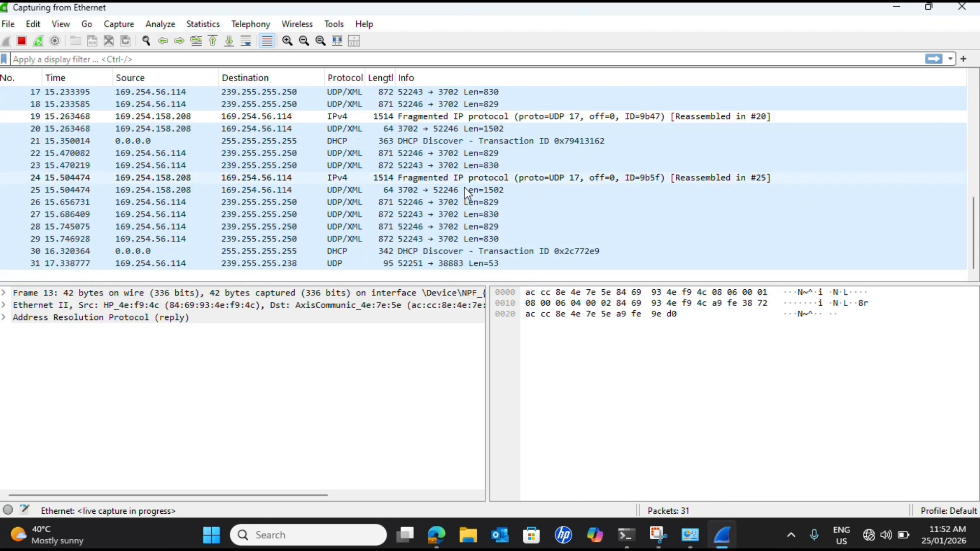
pyautogui.scroll(5, 470, 184)
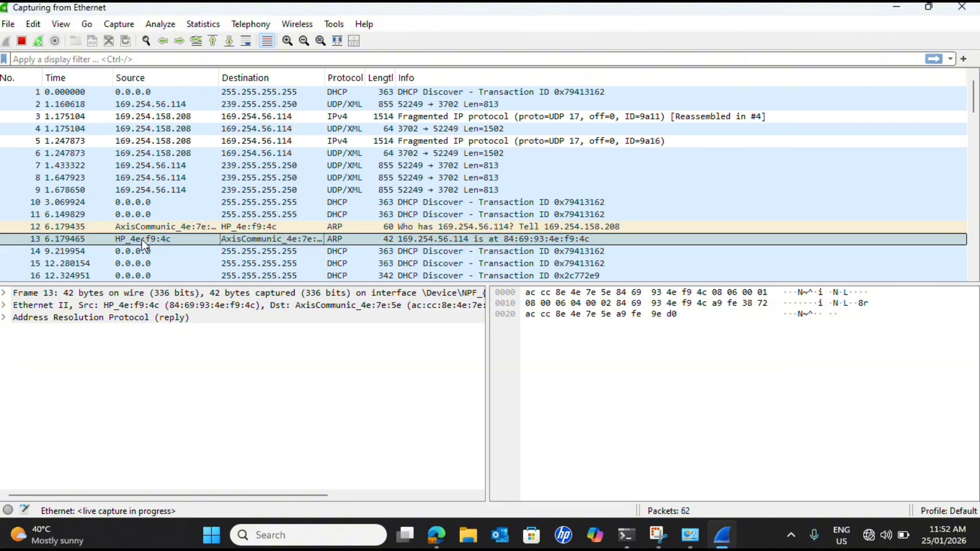
pyautogui.click(165, 232)
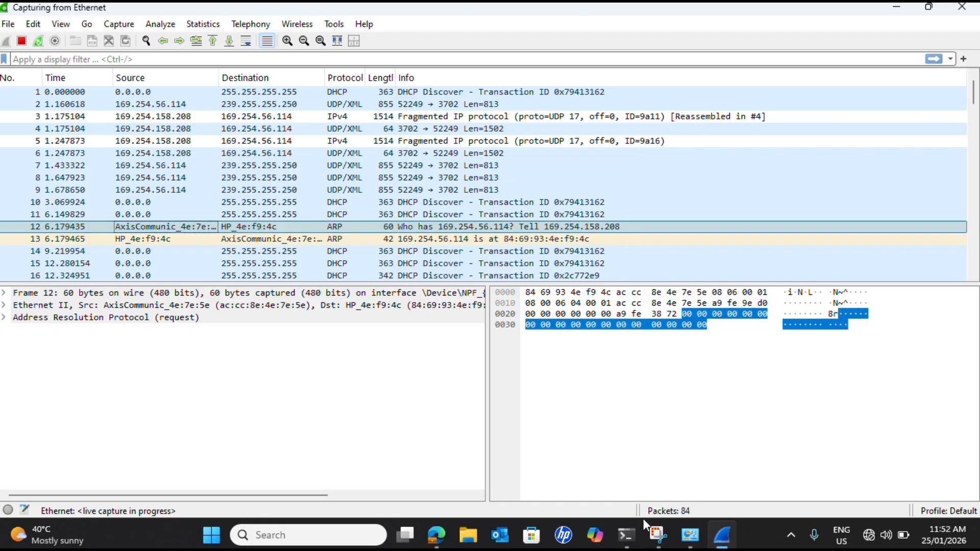
# Switch to Microsoft Edge and open the camera's root password page at 169.254.158.208/pwdroot/pwdRoot.shtml.
pyautogui.click(443, 529)
pyautogui.click(265, 37)
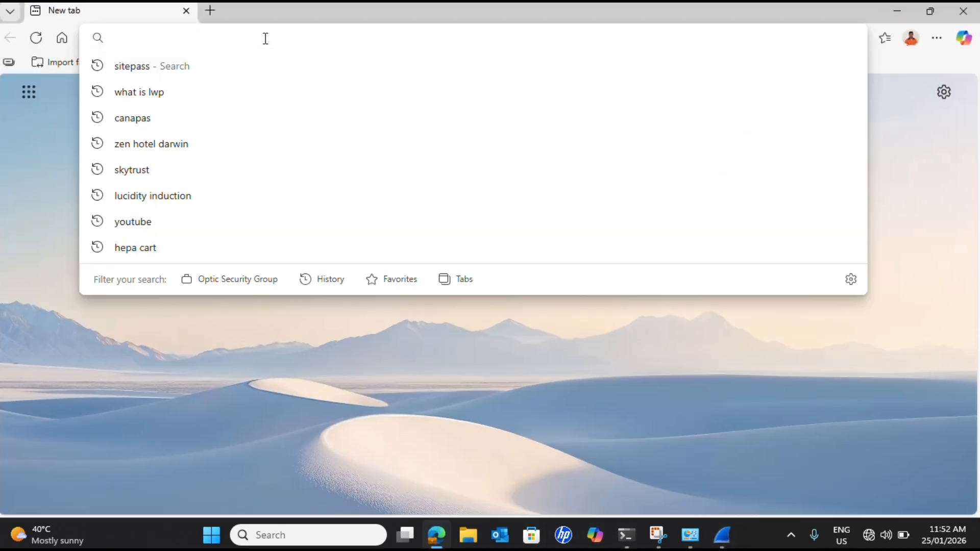
pyautogui.write('169')
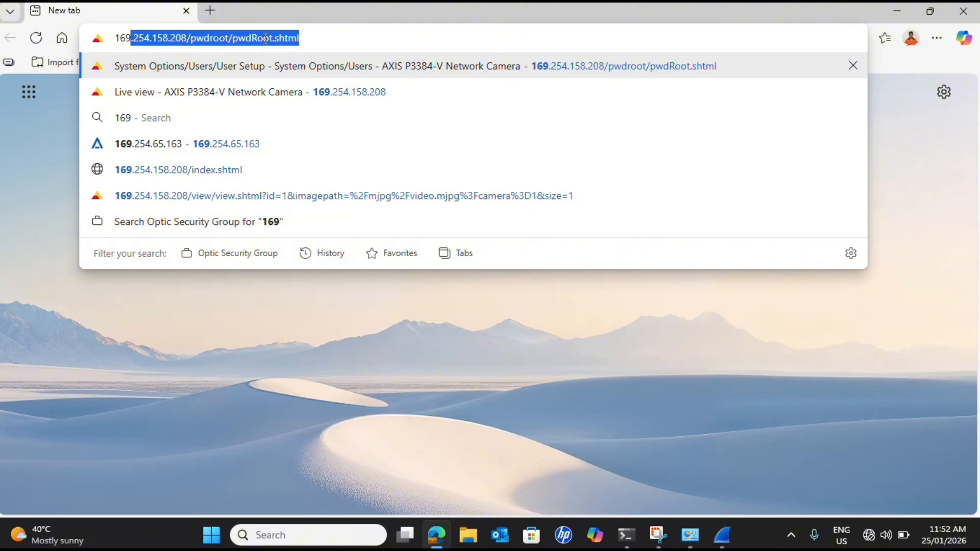
pyautogui.click(265, 39)
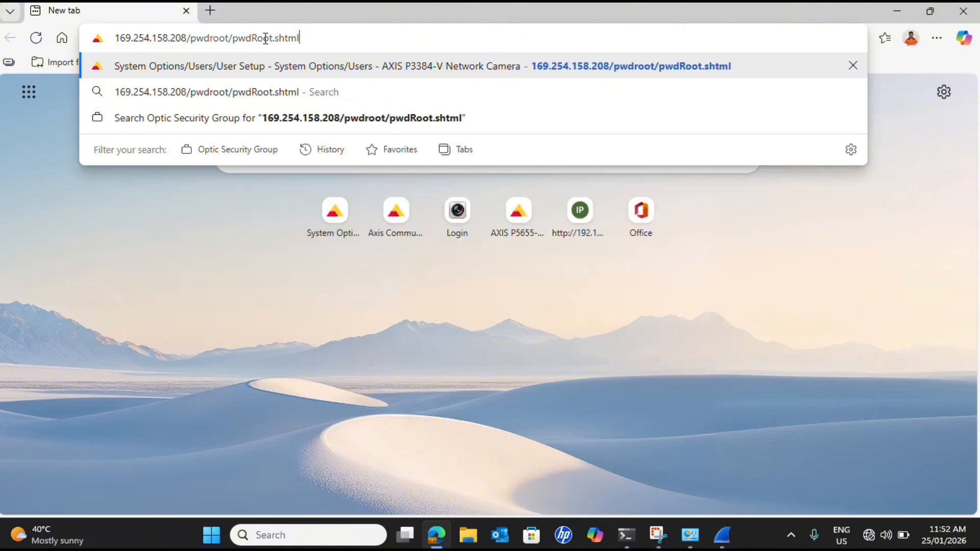
pyautogui.press('Return')
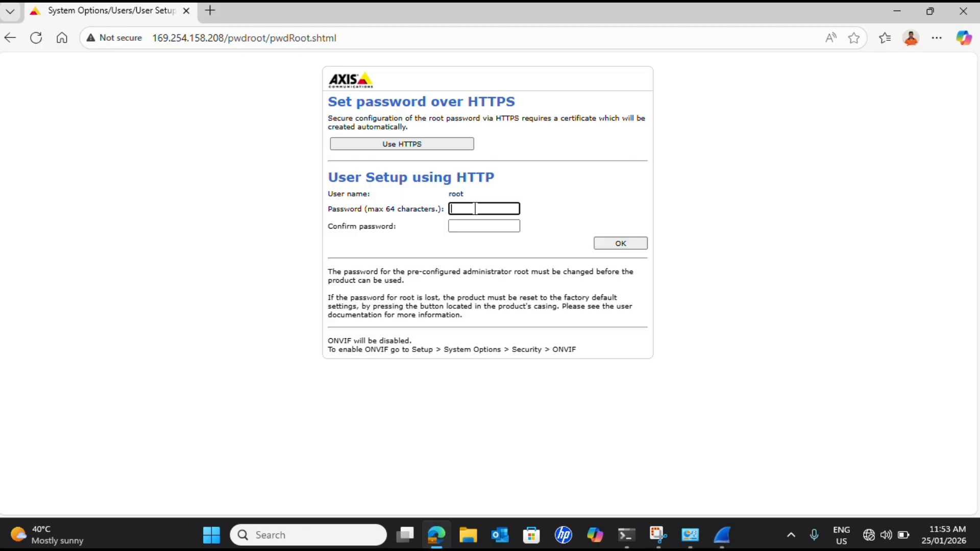
# Enter and confirm a new password for the camera's root user under User Setup using HTTP, and submit it.
pyautogui.write('aaaaaaaaa')
pyautogui.click(493, 228)
pyautogui.write('aaaaa')
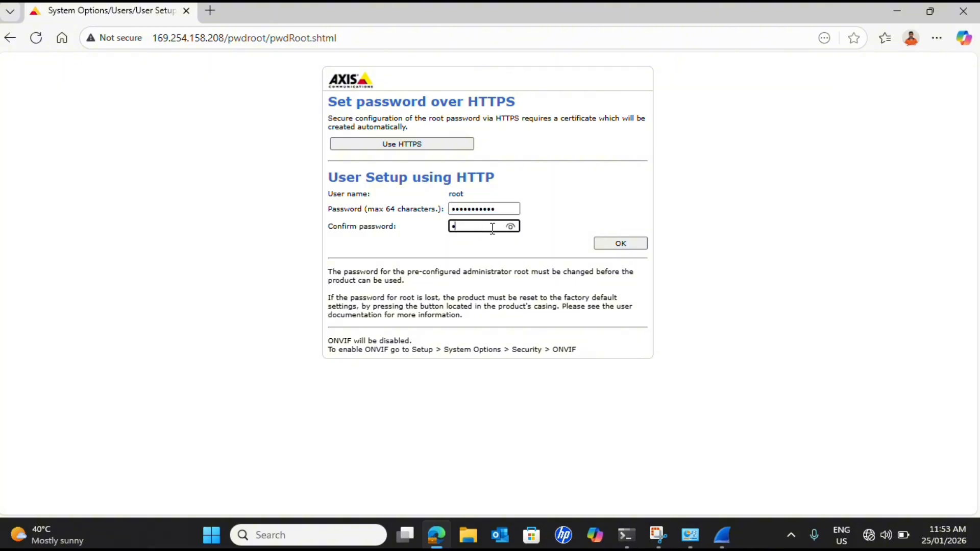
pyautogui.write('aaaaa')
pyautogui.click(624, 245)
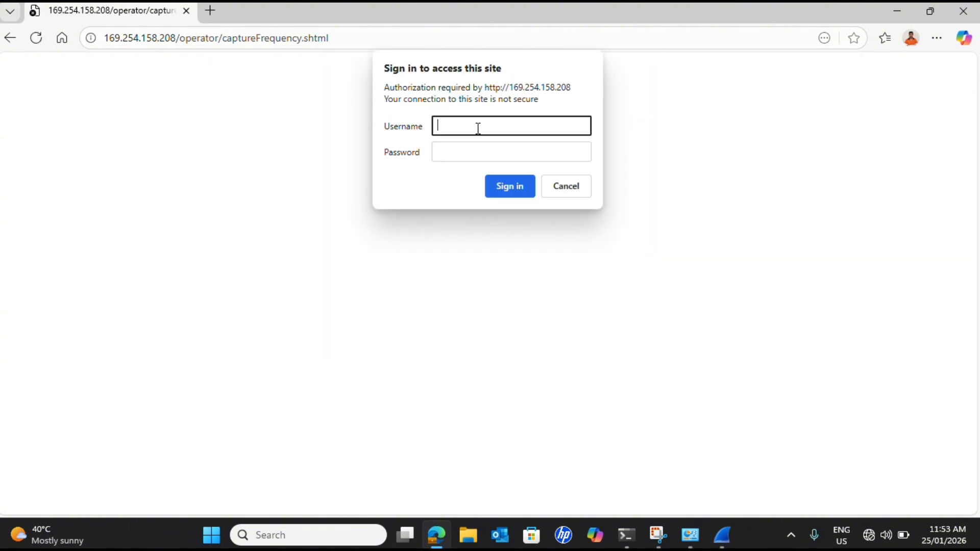
# Sign in to the camera as root with the account password, and dismiss the offer to save the password.
pyautogui.write('root')
pyautogui.click(449, 153)
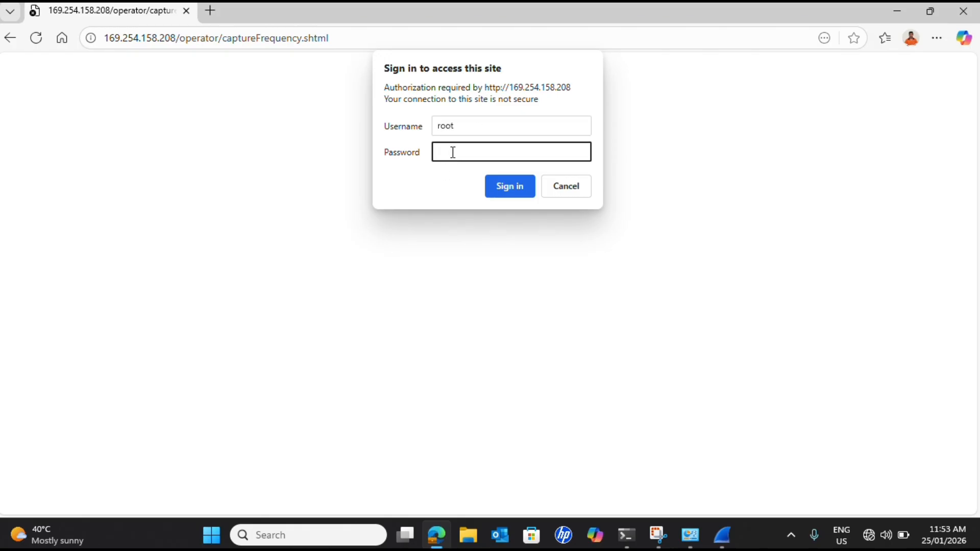
pyautogui.click(508, 192)
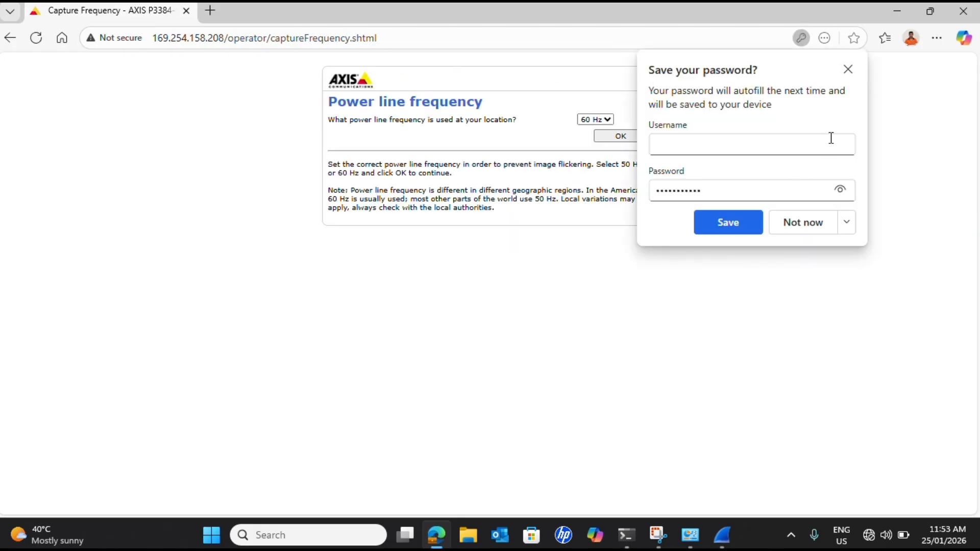
pyautogui.click(848, 70)
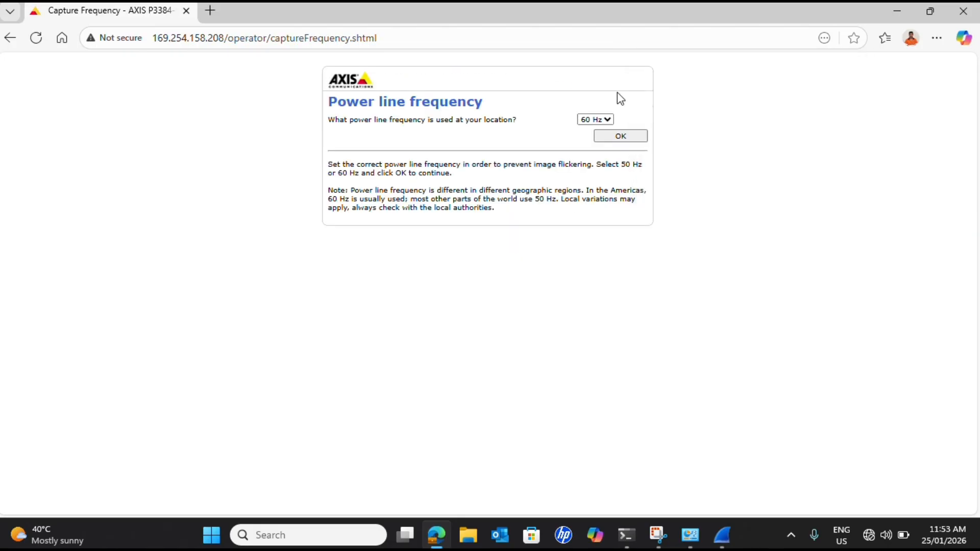
# Accept the 60 Hz power line frequency and look over the camera's live view.
pyautogui.click(620, 138)
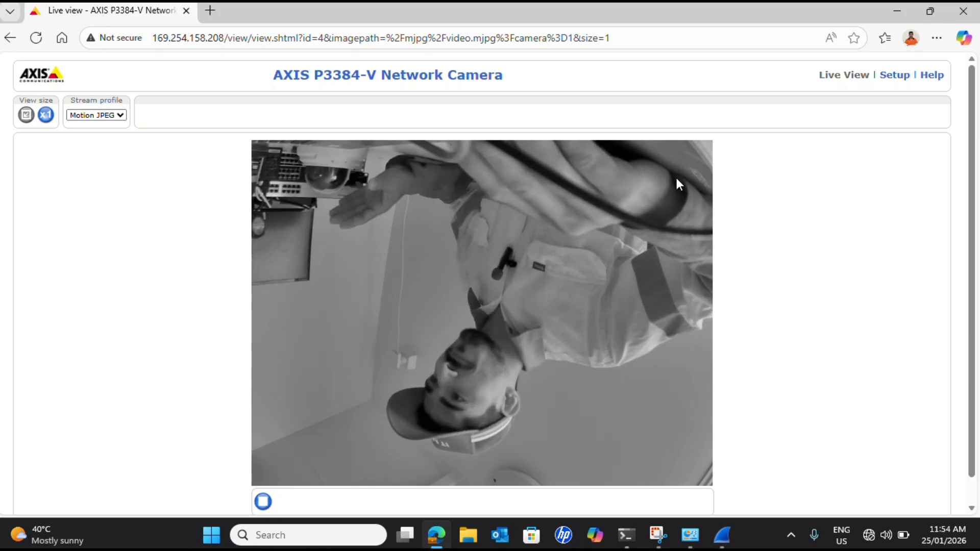
pyautogui.scroll(-1, 759, 305)
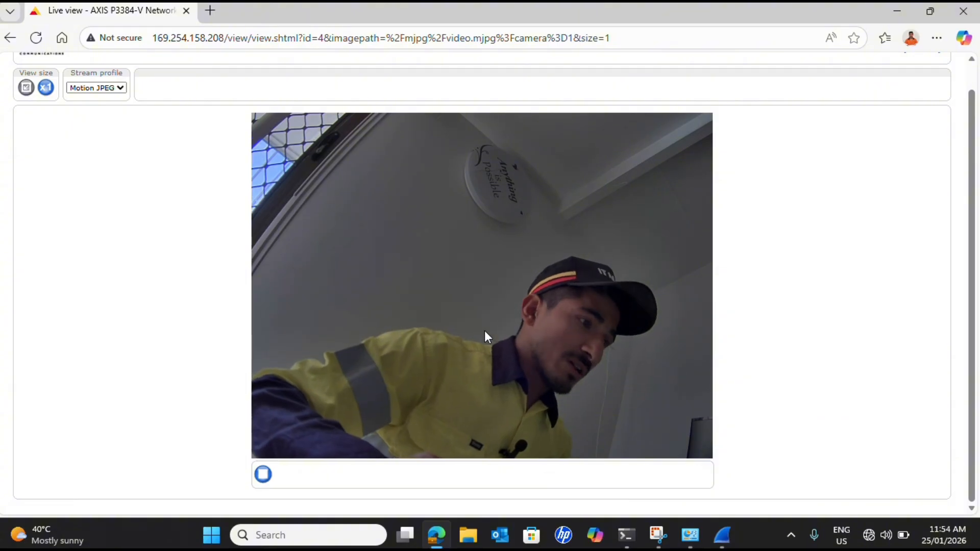
pyautogui.scroll(1, 682, 321)
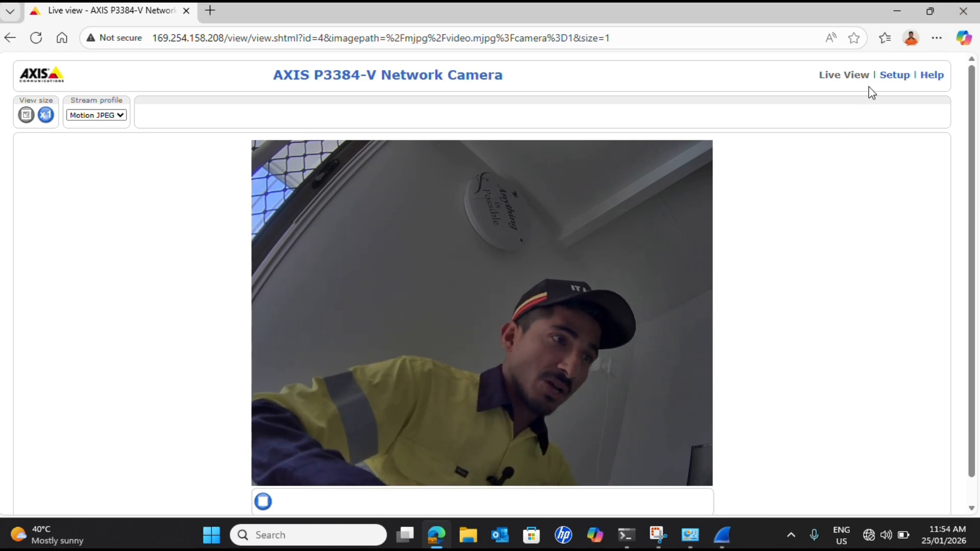
# Add a user named admin in the camera's Basic Setup, entering and confirming the password and assigning the Administrator group.
pyautogui.click(900, 77)
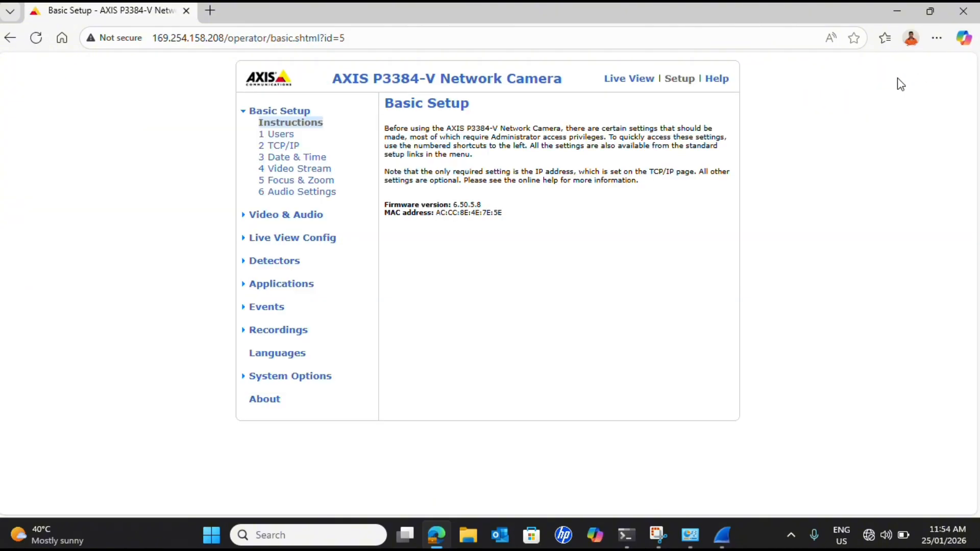
pyautogui.click(269, 136)
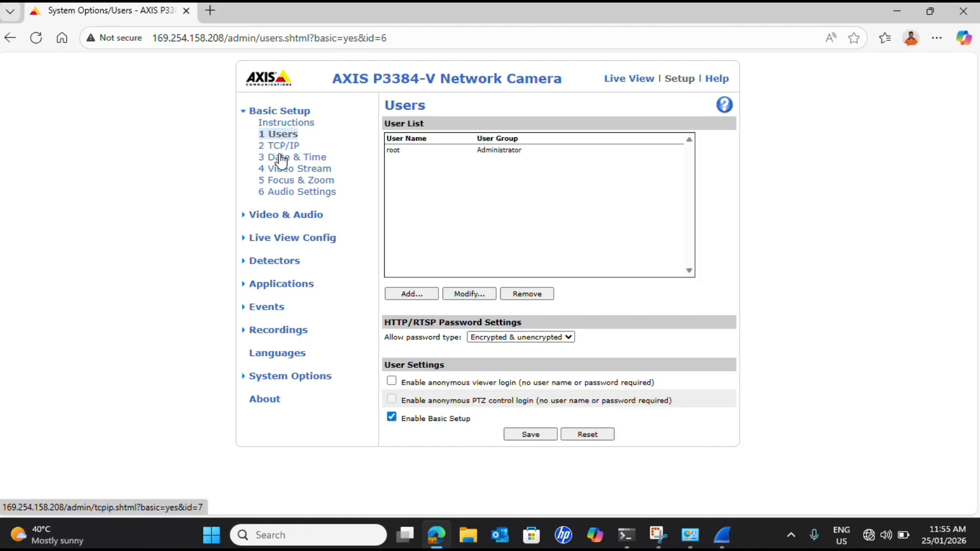
pyautogui.click(411, 295)
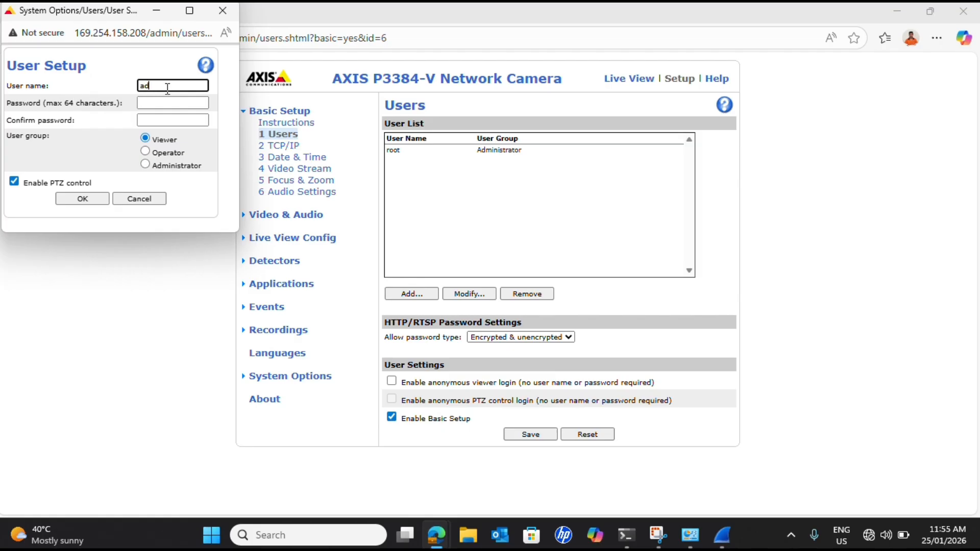
pyautogui.click(174, 104)
pyautogui.write('••')
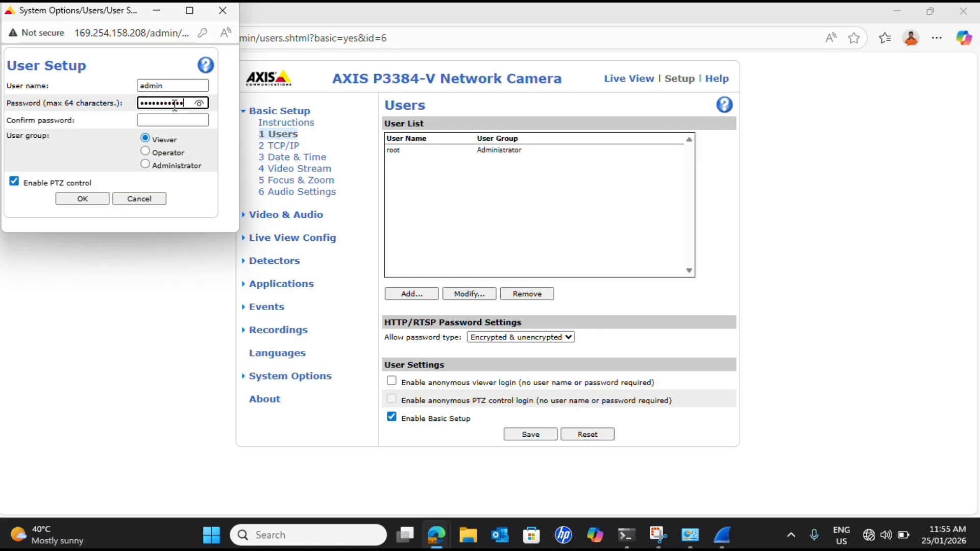
pyautogui.click(171, 121)
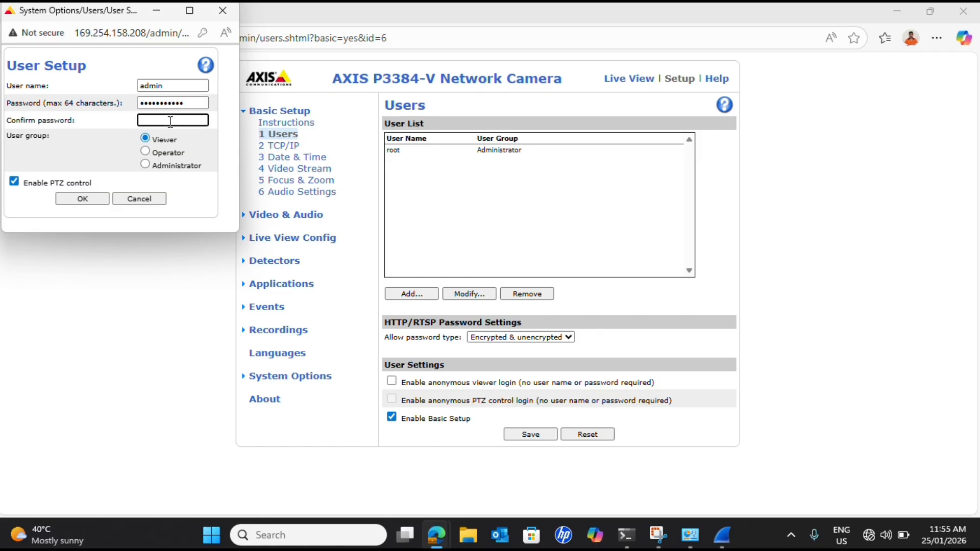
pyautogui.write('••')
pyautogui.click(145, 165)
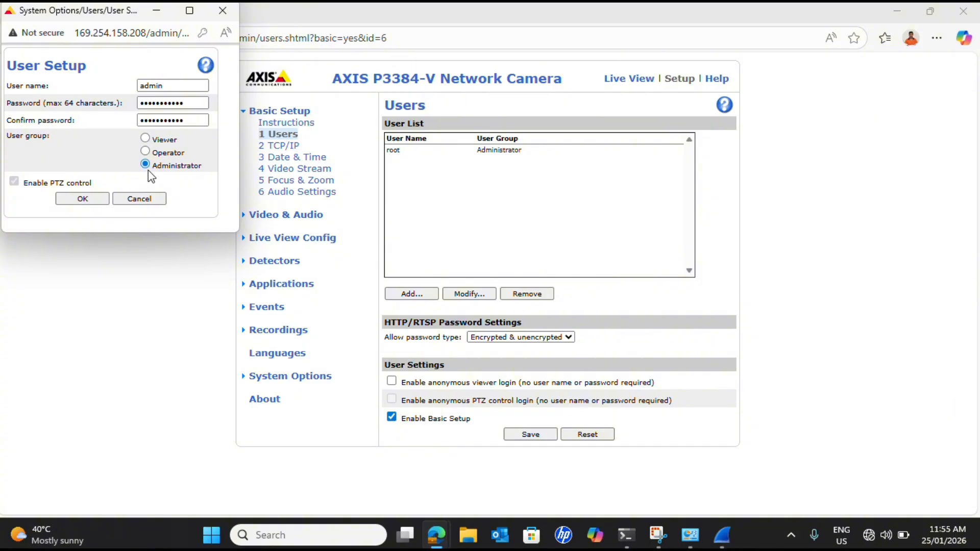
pyautogui.click(83, 202)
pyautogui.click(83, 202)
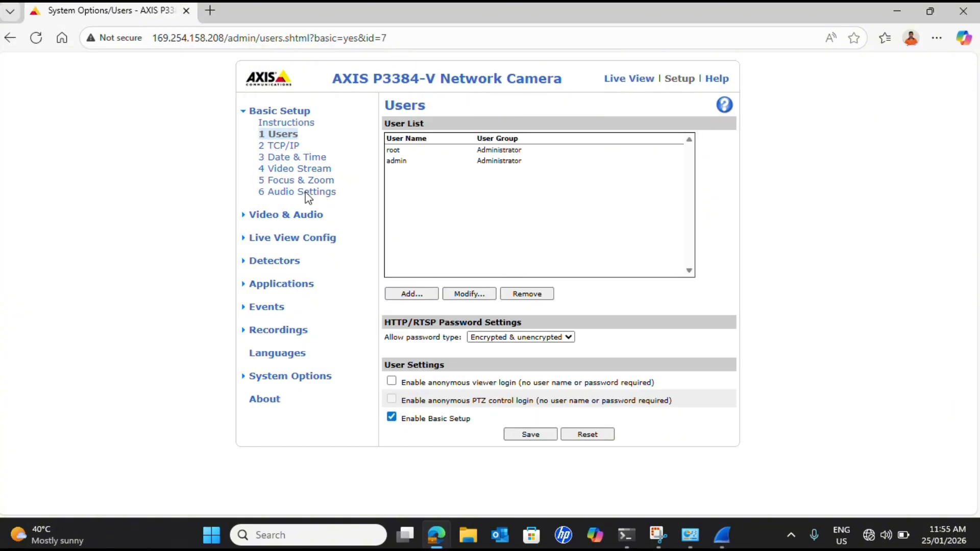
# Add a camera user named client in the Viewer group, entering and confirming the account password.
pyautogui.click(412, 294)
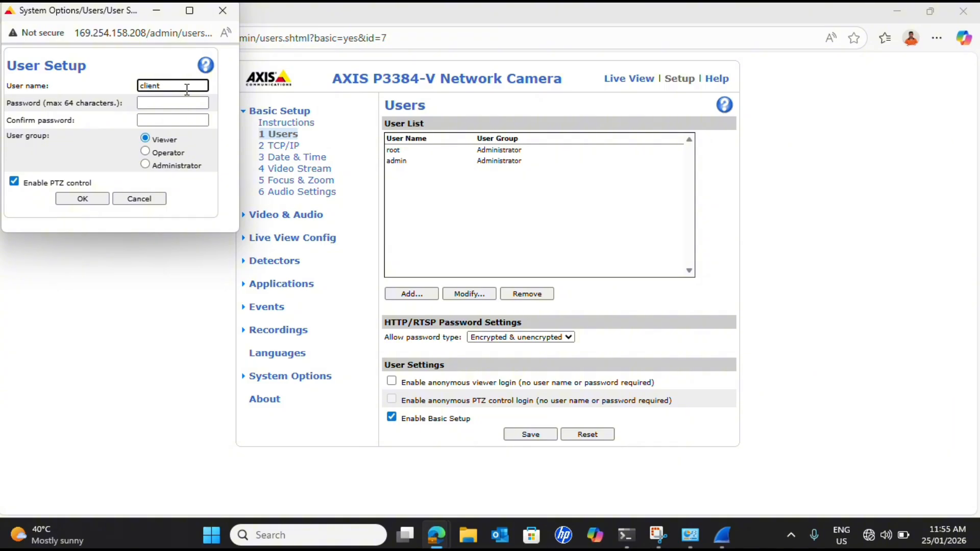
pyautogui.click(169, 104)
pyautogui.write('••')
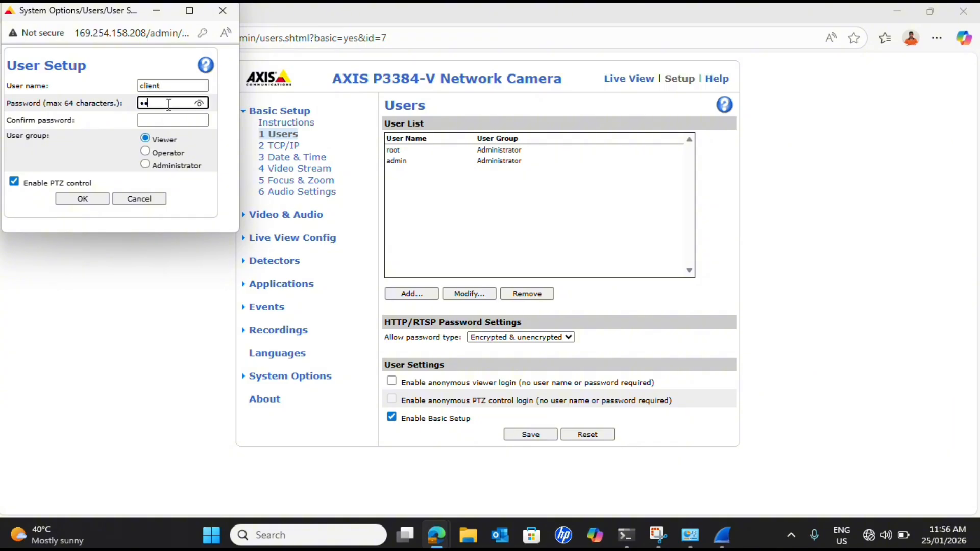
pyautogui.write('•')
pyautogui.click(173, 122)
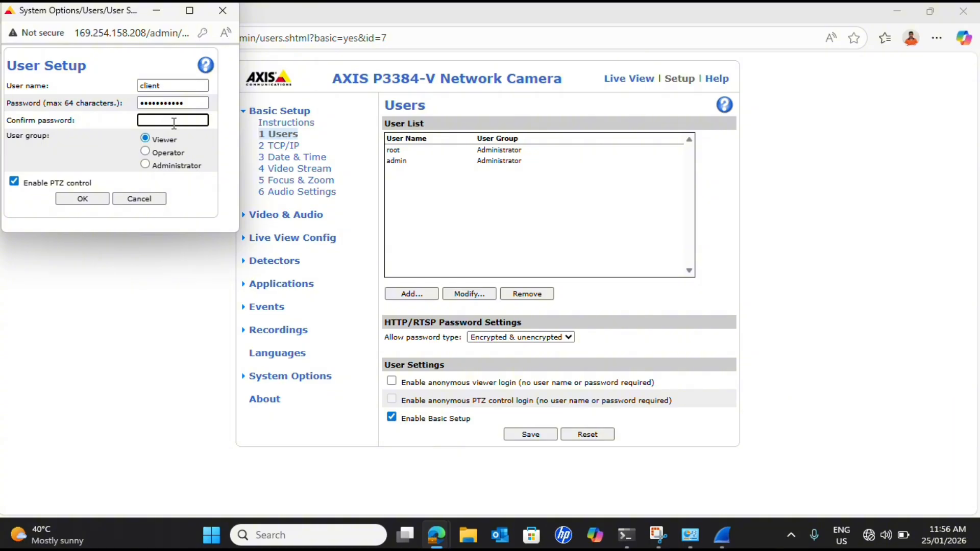
pyautogui.write('••')
pyautogui.click(87, 201)
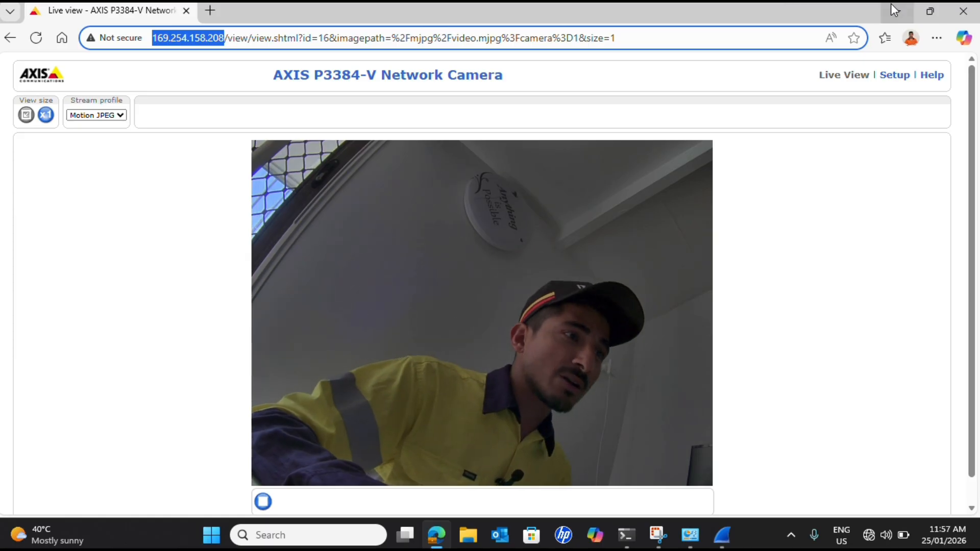
pyautogui.click(892, 5)
pyautogui.click(890, 9)
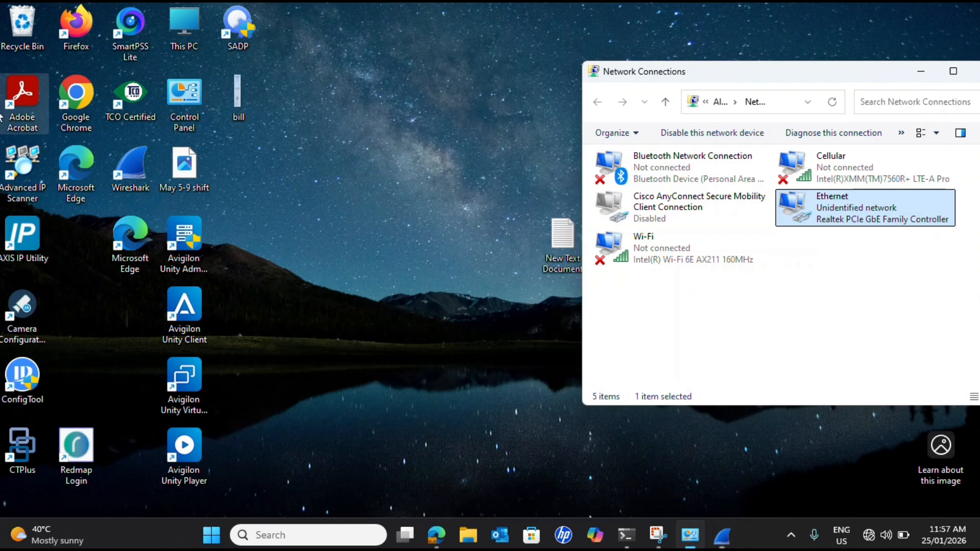
pyautogui.doubleClick(77, 109)
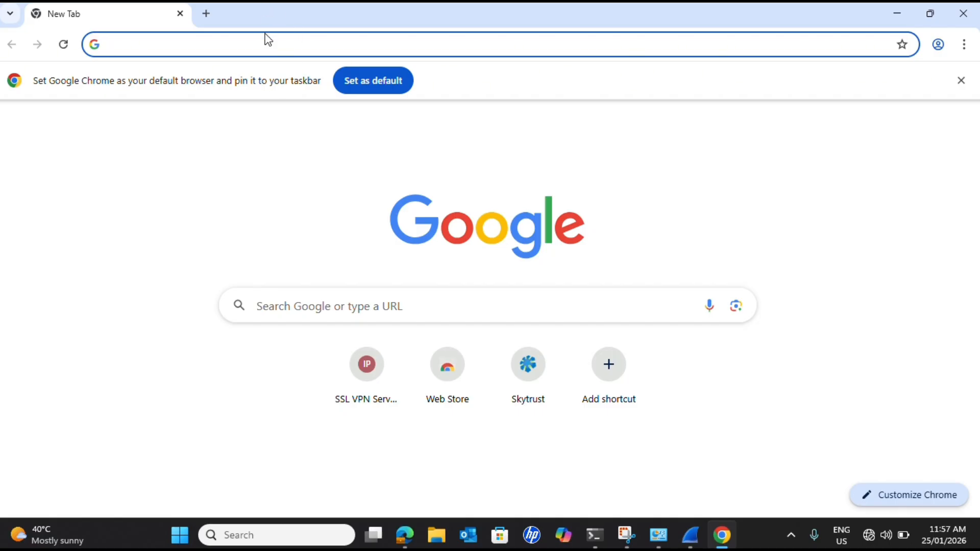
pyautogui.click(269, 40)
pyautogui.write('http://169.254.158.208/')
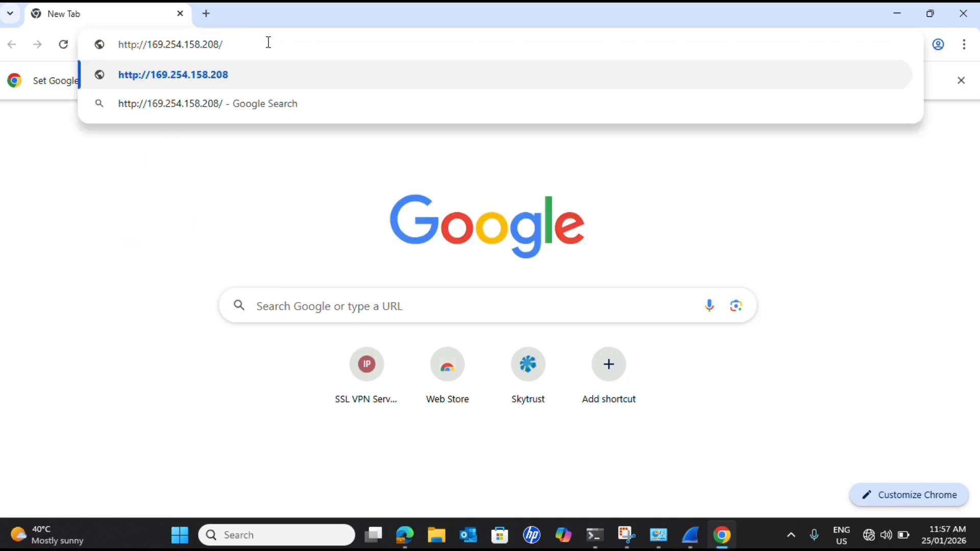
pyautogui.press('Return')
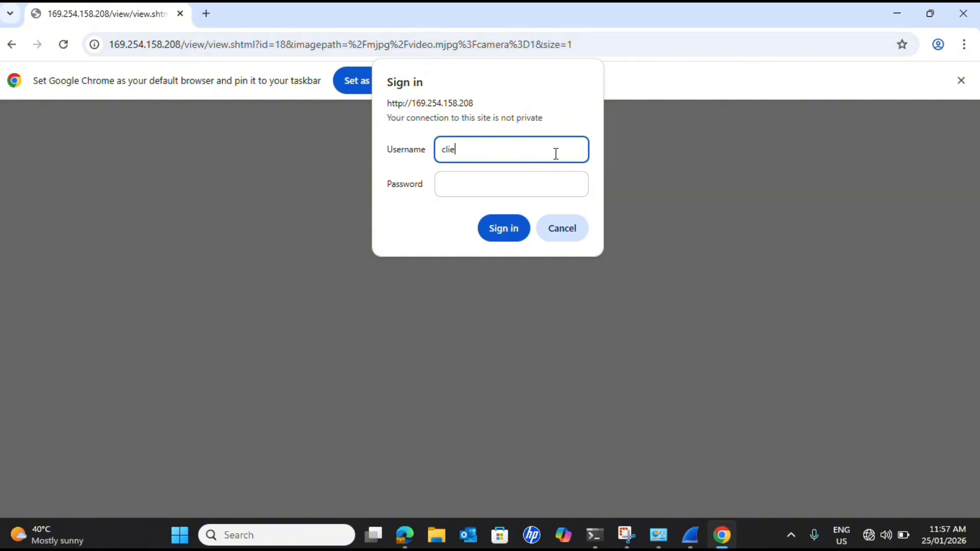
# Sign in to the camera as client with the account password, dismiss the offer to save it, and look over the live view.
pyautogui.click(494, 186)
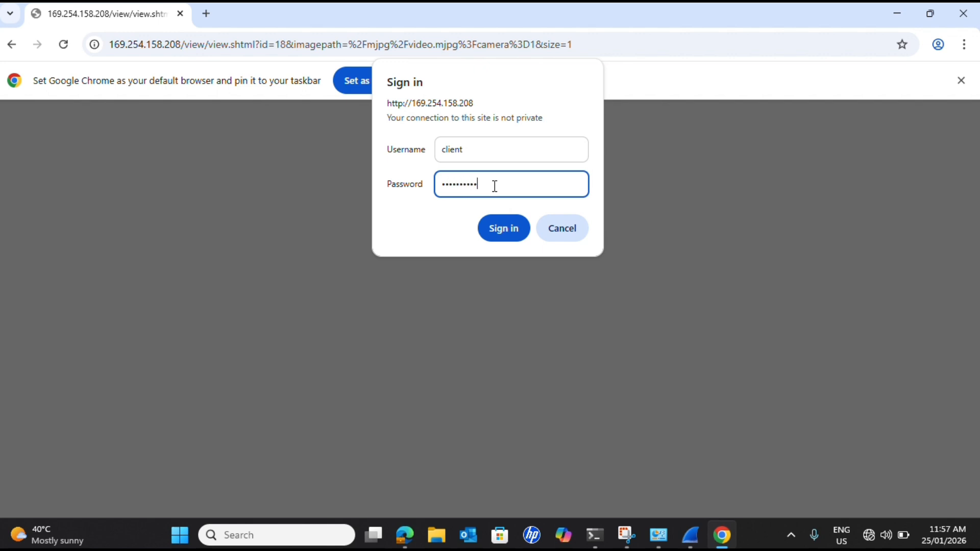
pyautogui.click(514, 236)
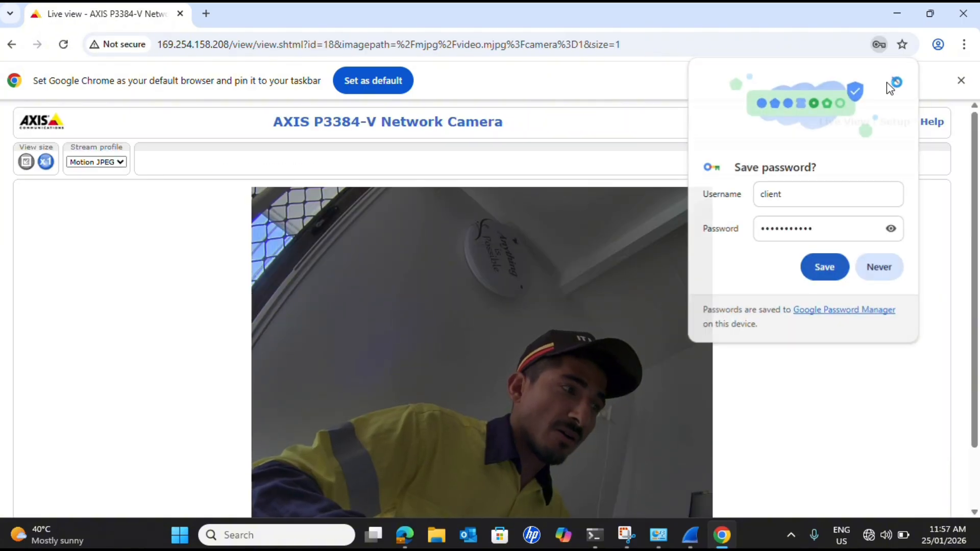
pyautogui.click(895, 80)
pyautogui.scroll(-2, 647, 287)
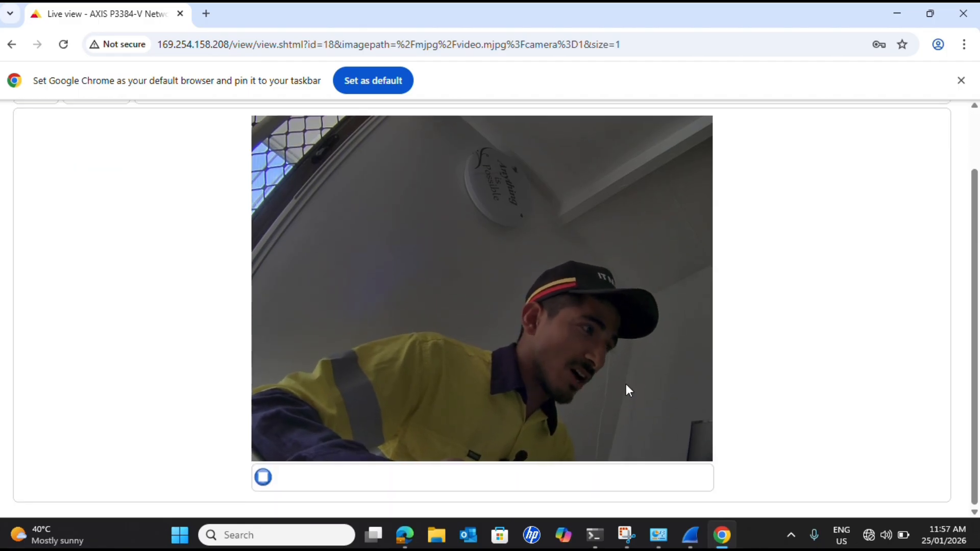
pyautogui.scroll(2, 626, 384)
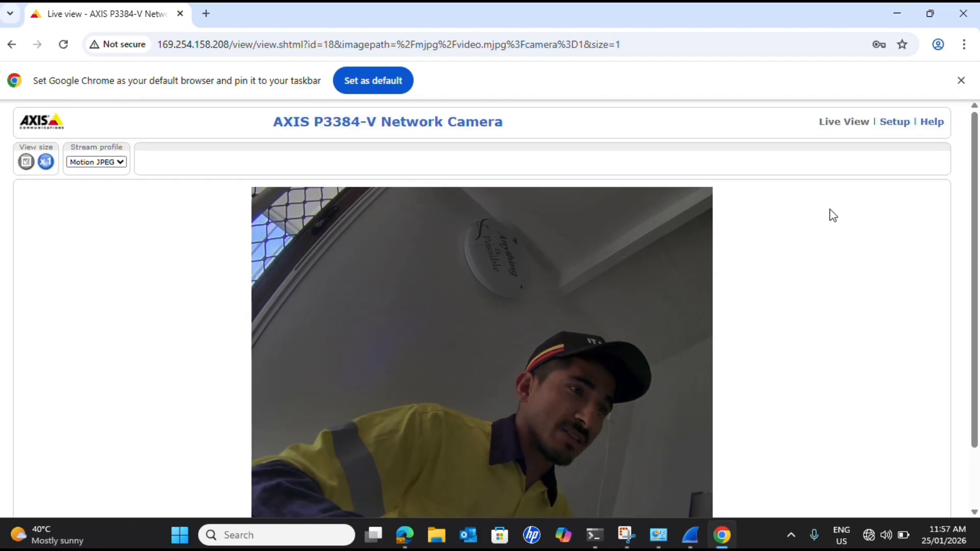
# Try to open the camera's Setup pages from the client session, cancel the sign-in requests, and close Chrome.
pyautogui.click(892, 124)
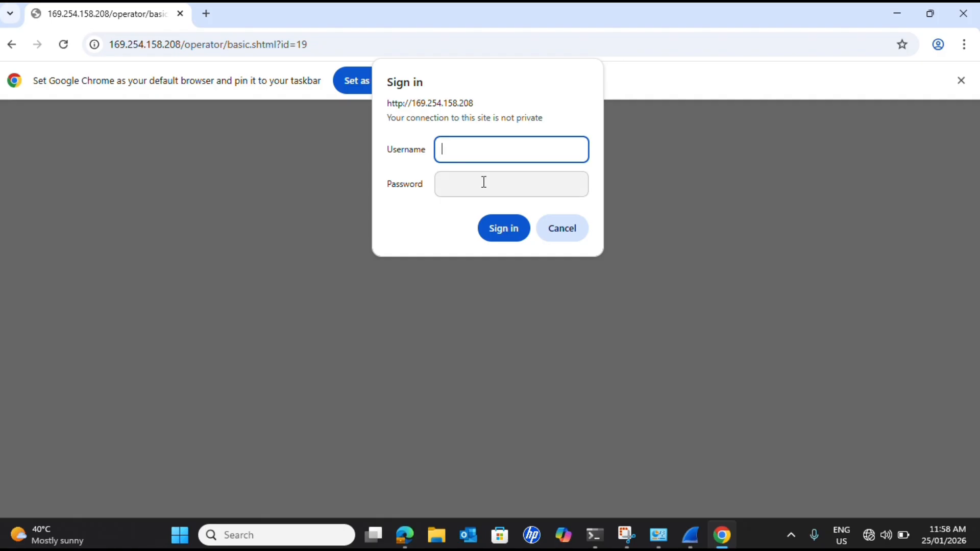
pyautogui.click(573, 229)
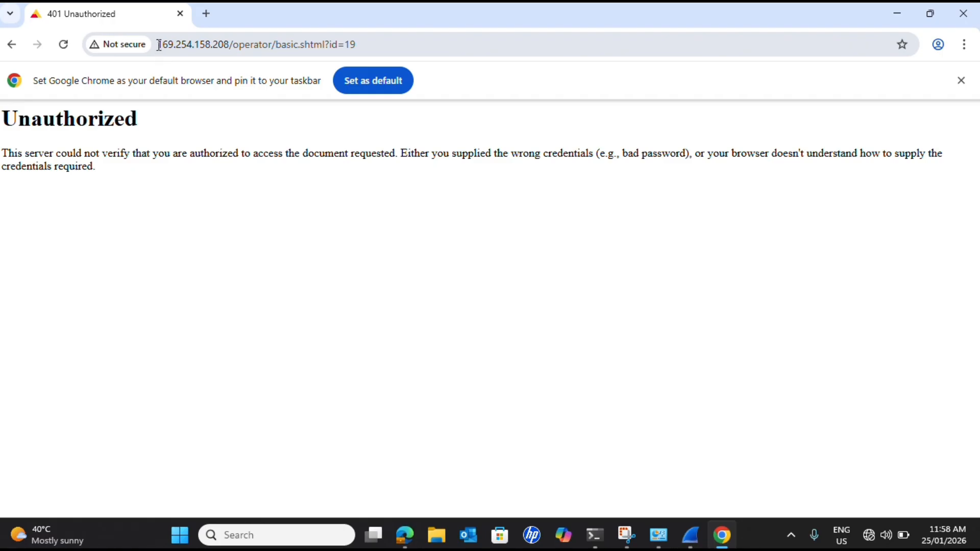
pyautogui.moveTo(159, 45); pyautogui.dragTo(229, 46)
pyautogui.press('Return')
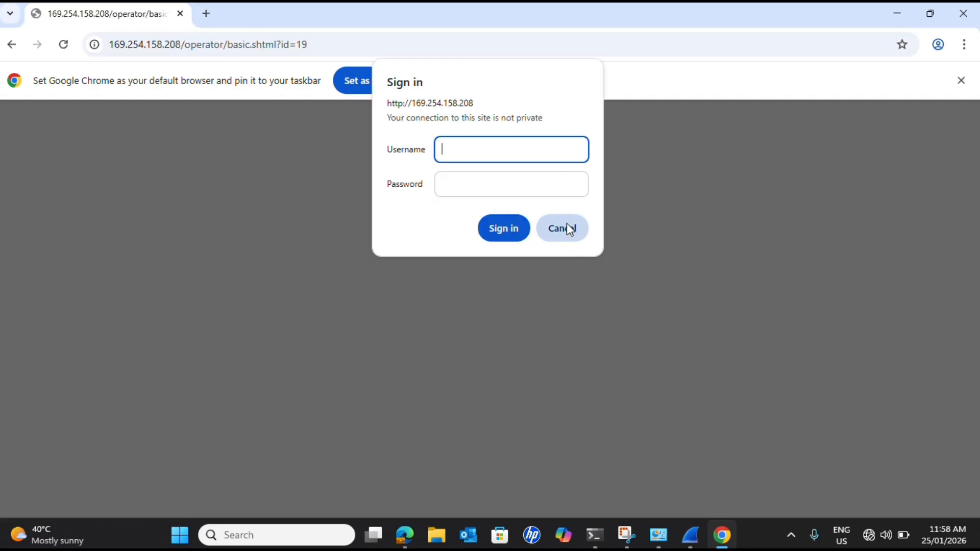
pyautogui.click(568, 226)
pyautogui.click(964, 13)
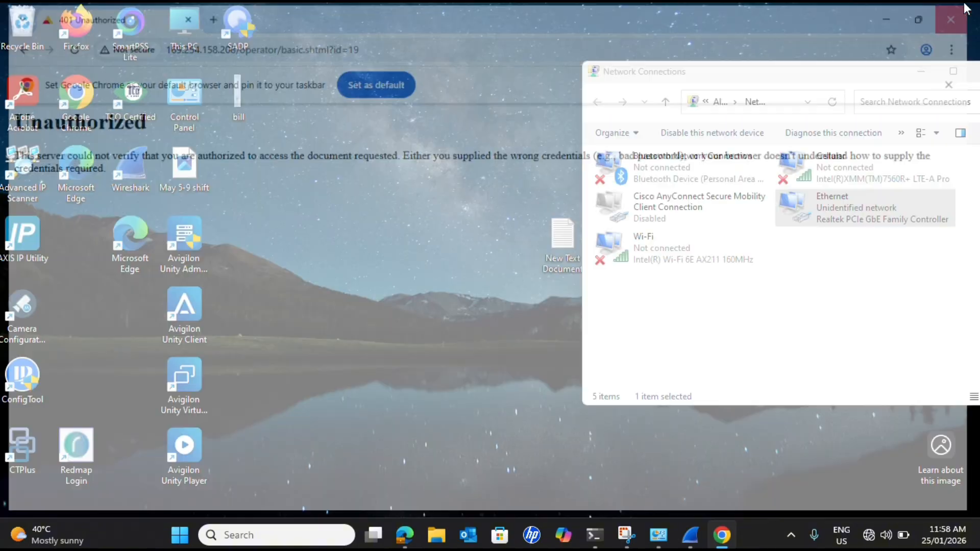
# Return to Microsoft Edge, open the camera's Basic TCP/IP Settings, and switch IPv4 from DHCP to a manually specified IP address.
pyautogui.click(432, 534)
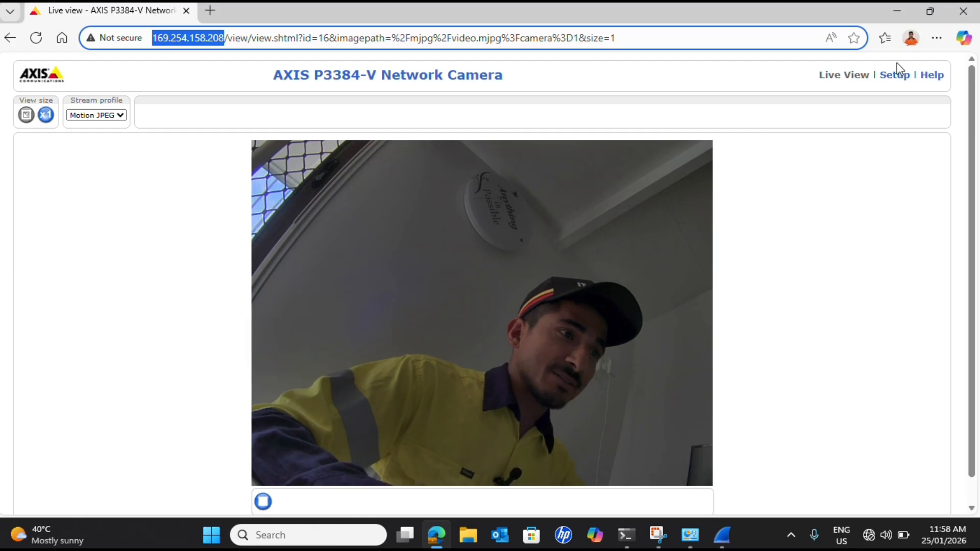
pyautogui.click(893, 81)
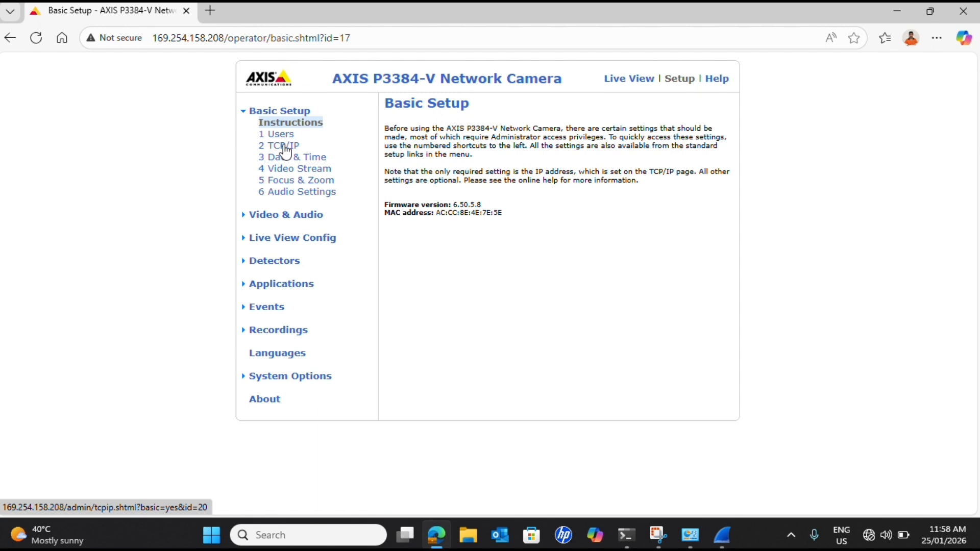
pyautogui.click(285, 147)
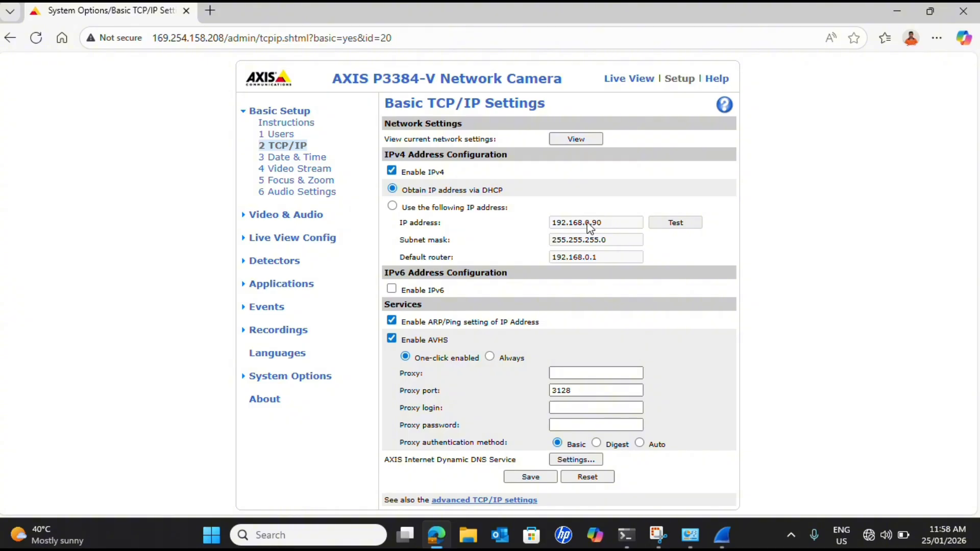
pyautogui.click(393, 206)
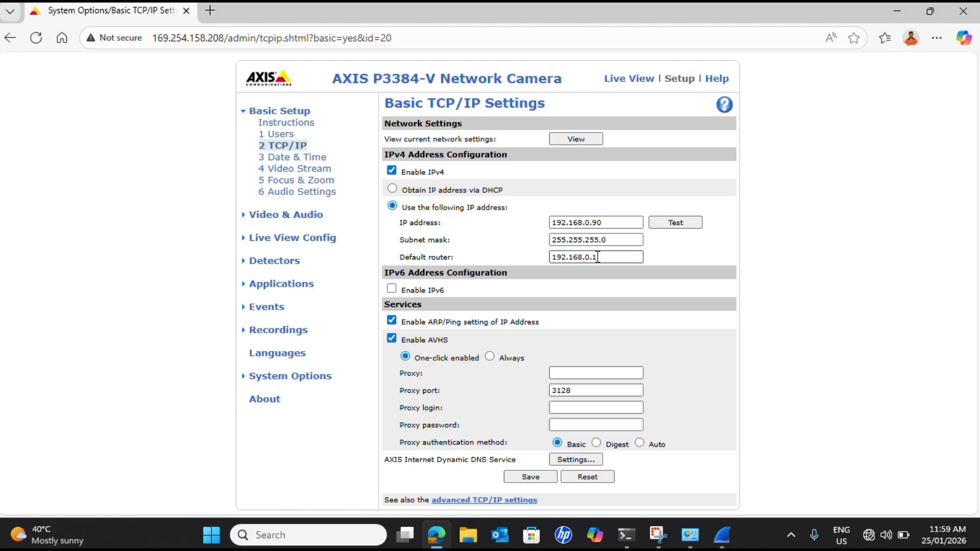
# Set the camera's static IP address to 192.168.1.120.
pyautogui.click(591, 223)
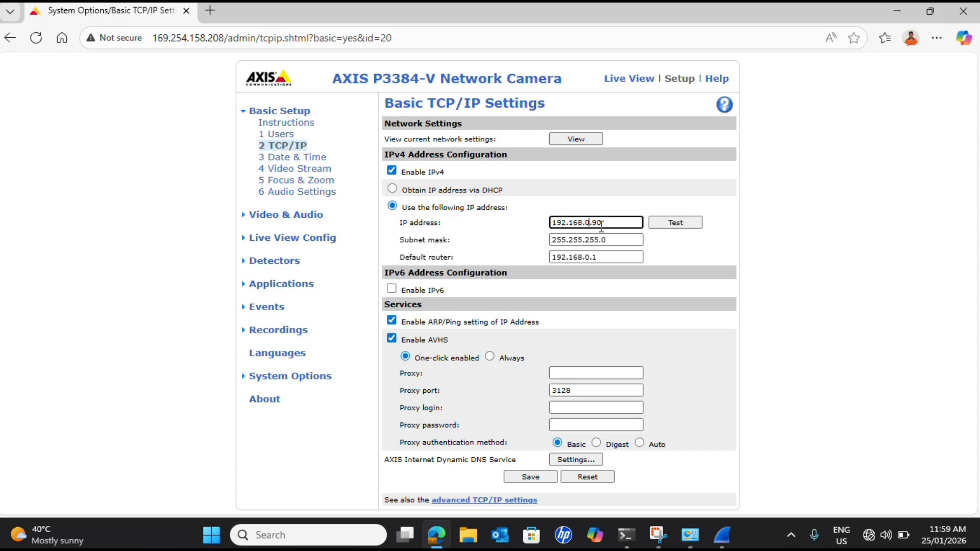
pyautogui.press('Left')
pyautogui.press('Left')
pyautogui.press('Left')
pyautogui.press('BackSpace')
pyautogui.write('1.120')
pyautogui.press('Left')
pyautogui.press('Left')
pyautogui.press('Left')
pyautogui.press('Left')
# Set the camera's default router to 192.168.1.1, test the entered IP address, and close the test message.
pyautogui.click(591, 257)
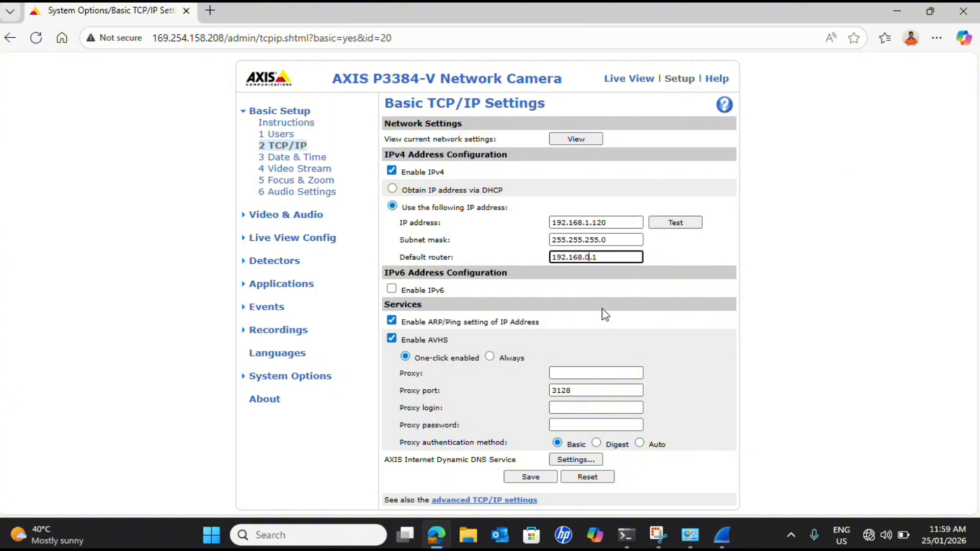
pyautogui.press('BackSpace')
pyautogui.write('1')
pyautogui.click(682, 225)
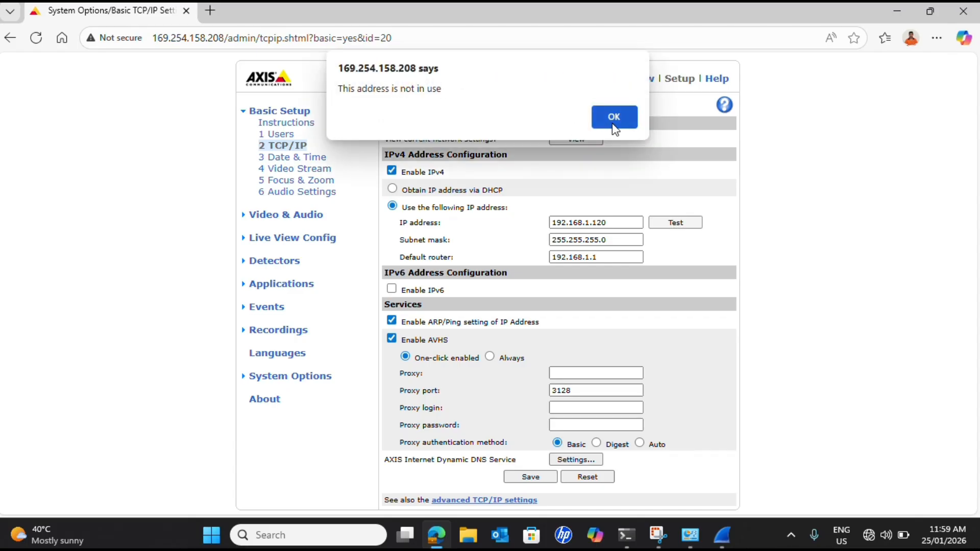
pyautogui.click(624, 117)
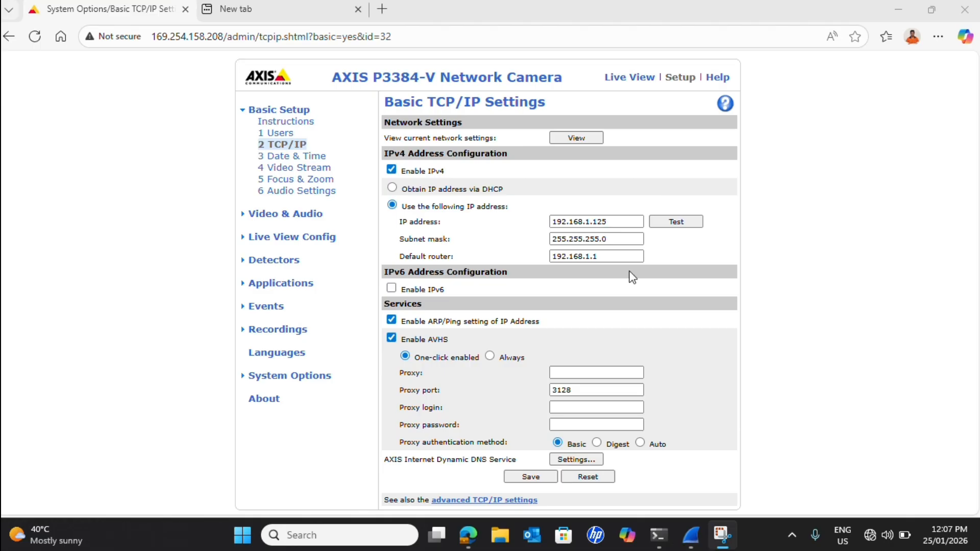
# Open the Windows network connections with ncpa.cpl and bring up the Ethernet adapter's Internet Protocol Version 4 properties.
pyautogui.click(344, 541)
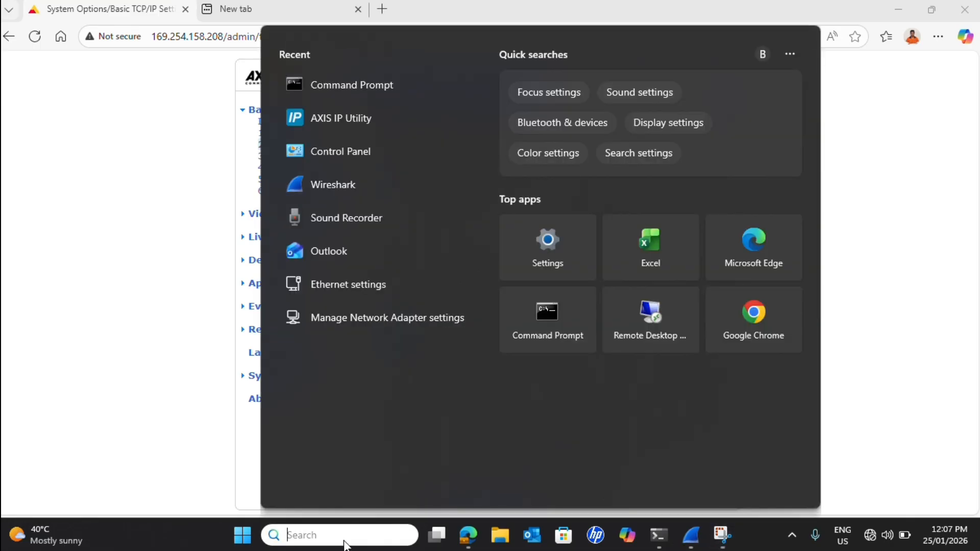
pyautogui.write('ncpa.c')
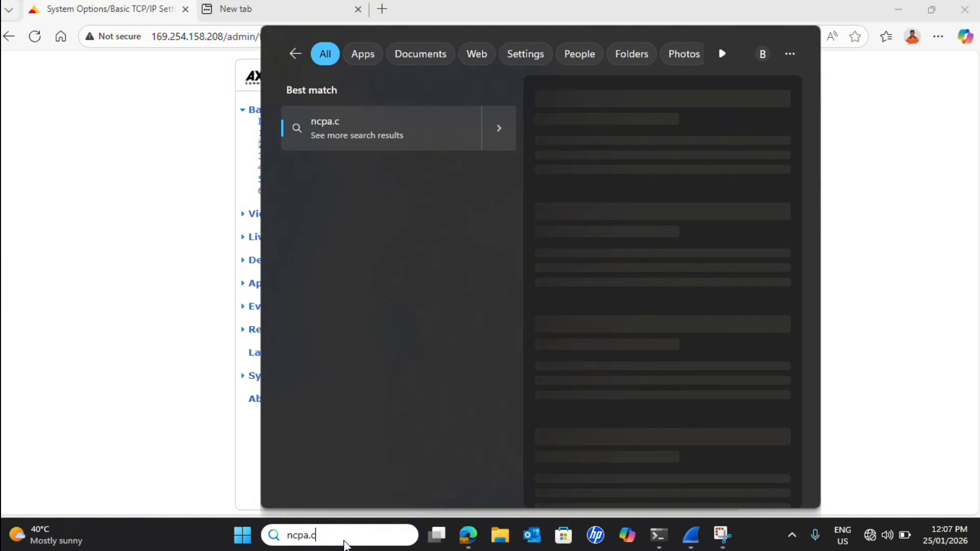
pyautogui.write('pl')
pyautogui.press('Return')
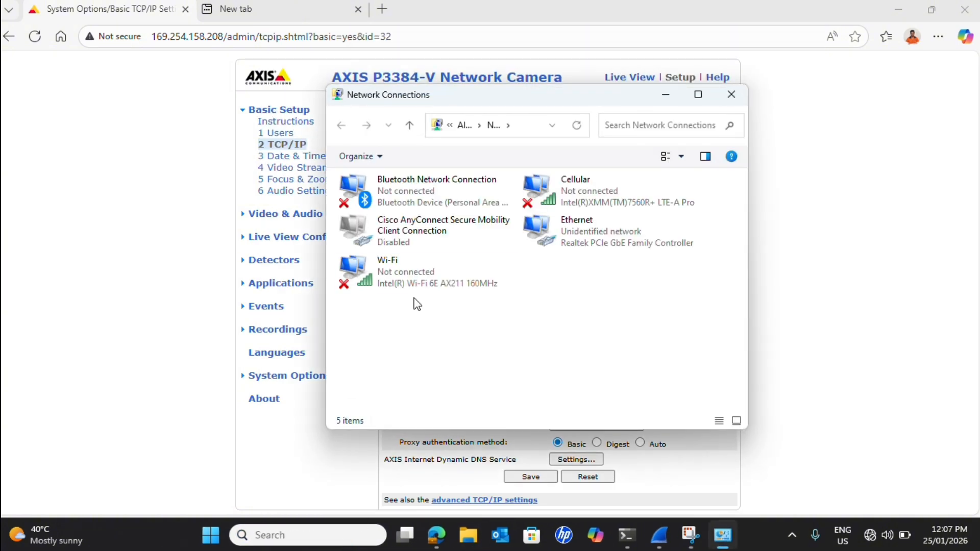
pyautogui.doubleClick(599, 226)
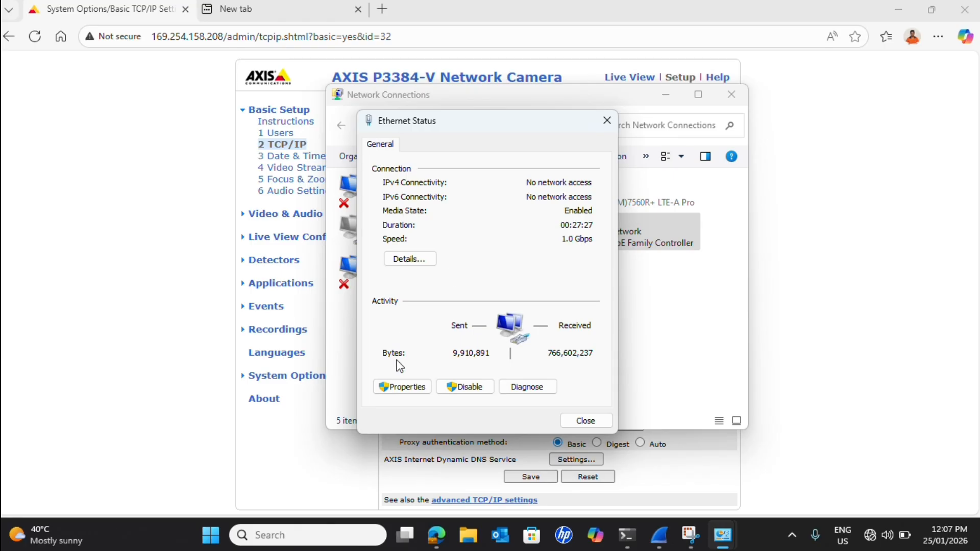
pyautogui.click(410, 387)
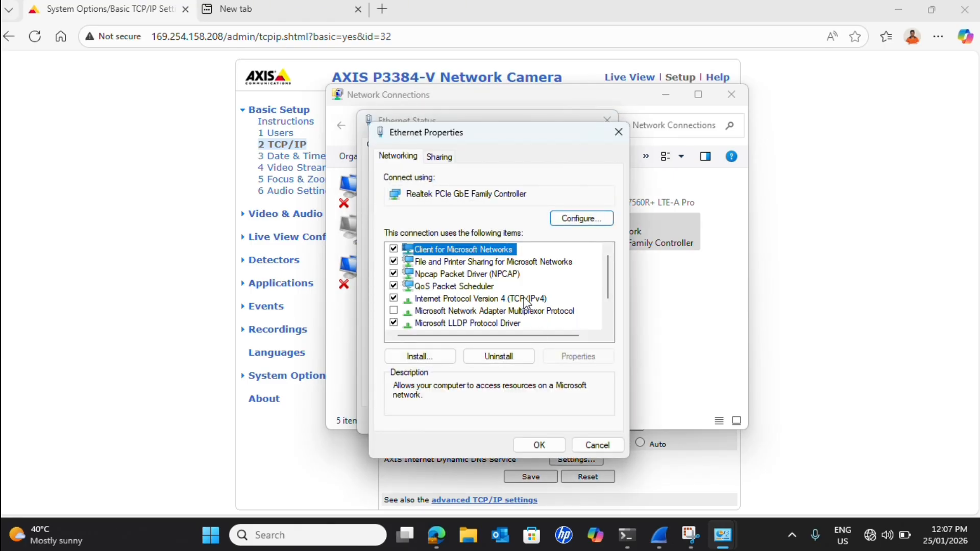
pyautogui.doubleClick(524, 298)
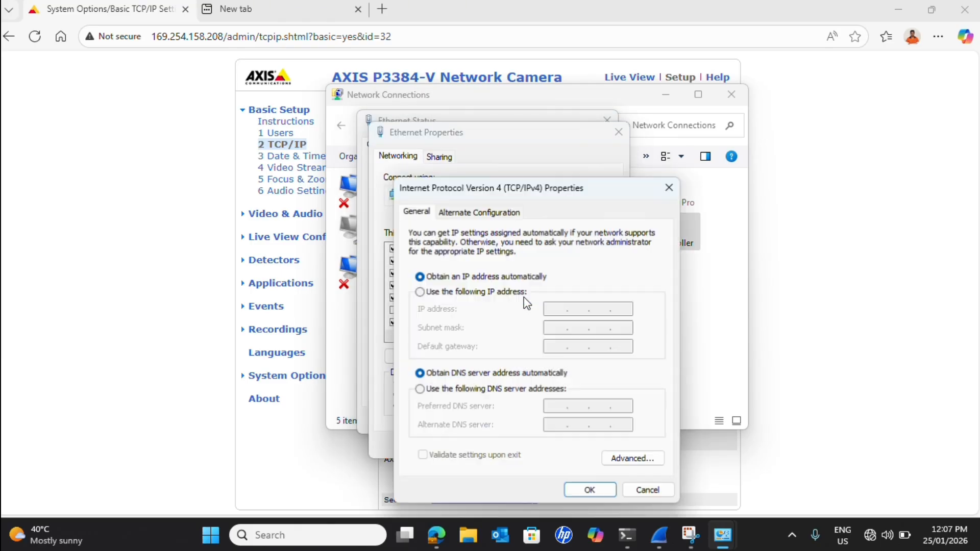
# Give the Ethernet adapter the static IP address 192.168.1.130 with subnet mask 255.255.255.0.
pyautogui.click(421, 293)
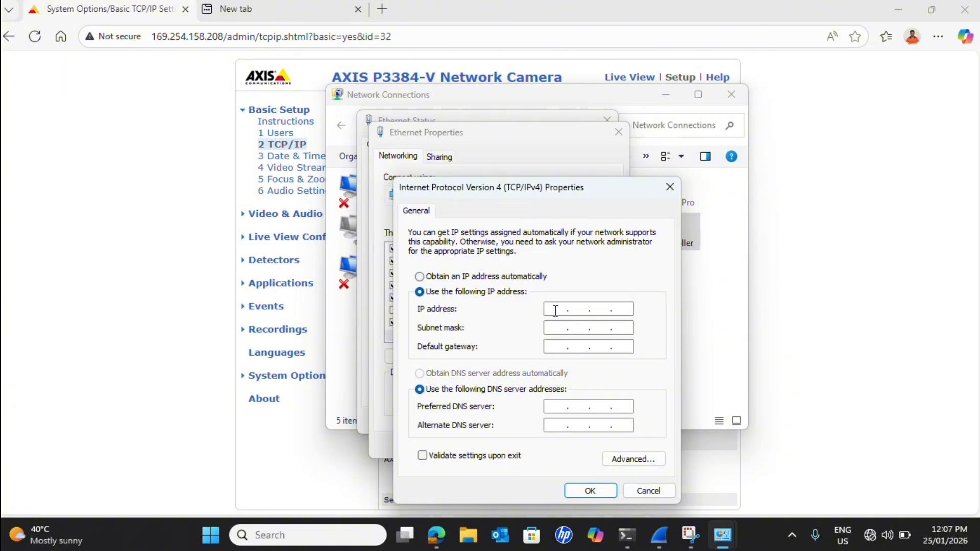
pyautogui.click(555, 310)
pyautogui.write('192 . 168 . 1 . 130')
pyautogui.moveTo(616, 309)
pyautogui.mouseDown()
pyautogui.moveTo(633, 313)
pyautogui.moveTo(550, 308)
pyautogui.moveTo(634, 309)
pyautogui.mouseUp()
pyautogui.doubleClick(604, 308)
pyautogui.doubleClick(601, 310)
pyautogui.click(560, 328)
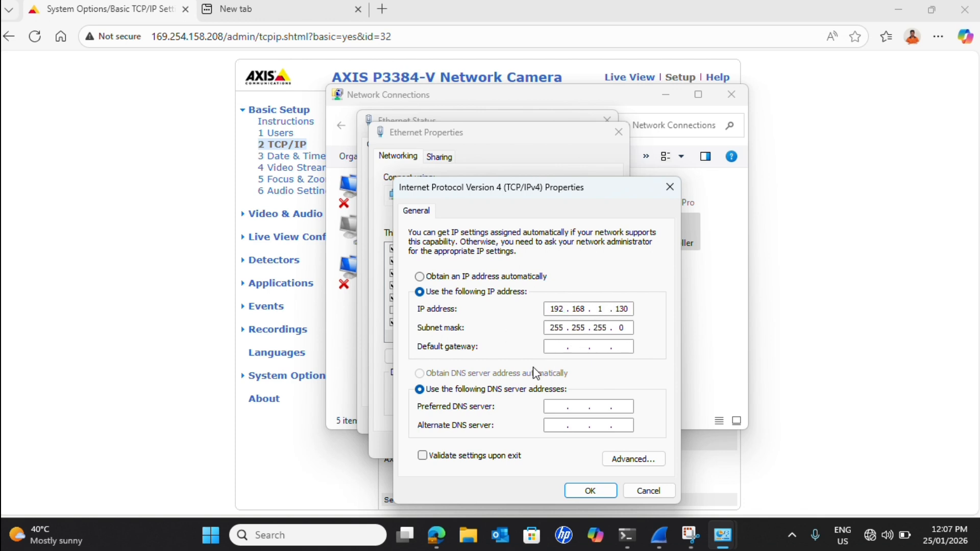
# Set the Ethernet adapter's default gateway to 192.168.1.1, apply the IPv4 settings, and close the adapter dialogs.
pyautogui.click(566, 347)
pyautogui.write('192 . 168 . 1 . 1')
pyautogui.click(600, 491)
pyautogui.click(551, 442)
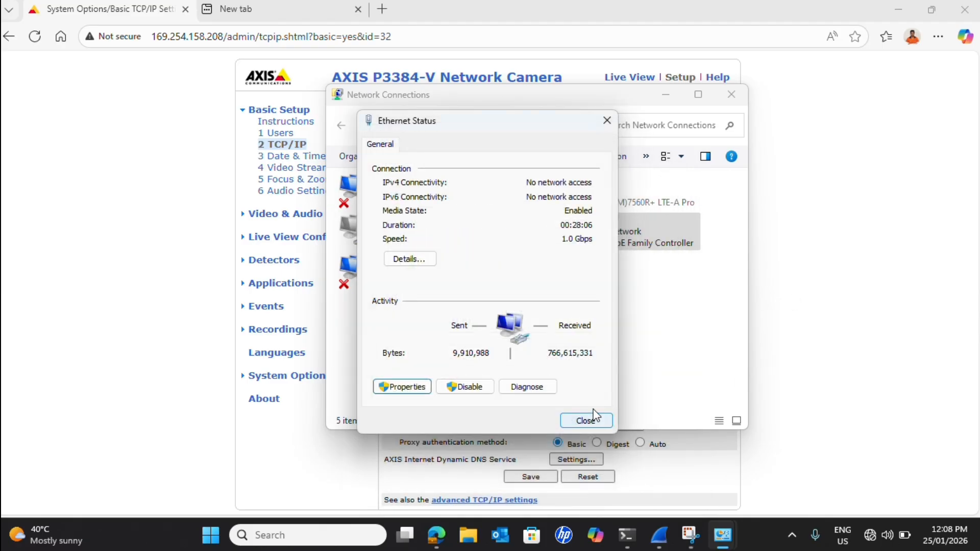
pyautogui.click(584, 420)
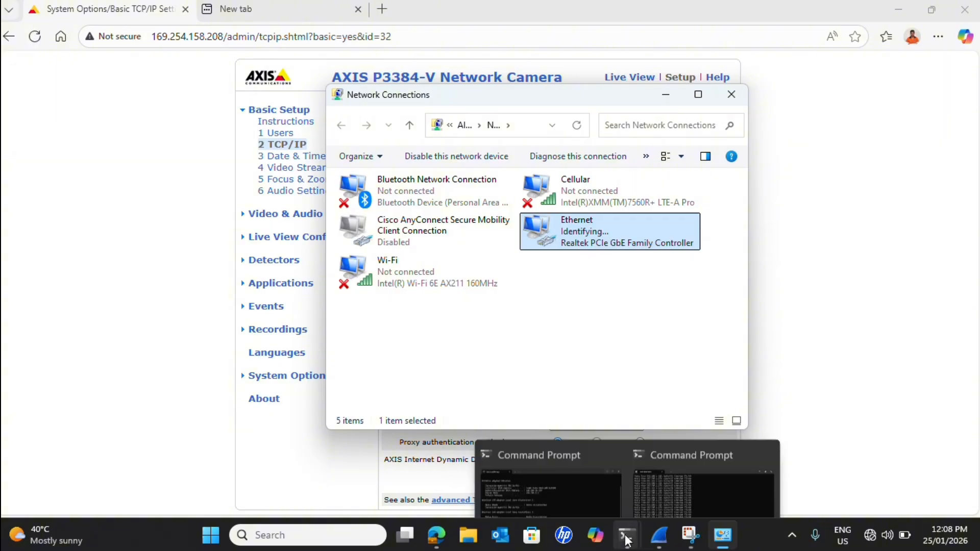
# Switch to the Command Prompt used for the earlier pings and start a continuous ping to 192.168.1.125.
pyautogui.click(625, 539)
pyautogui.click(628, 537)
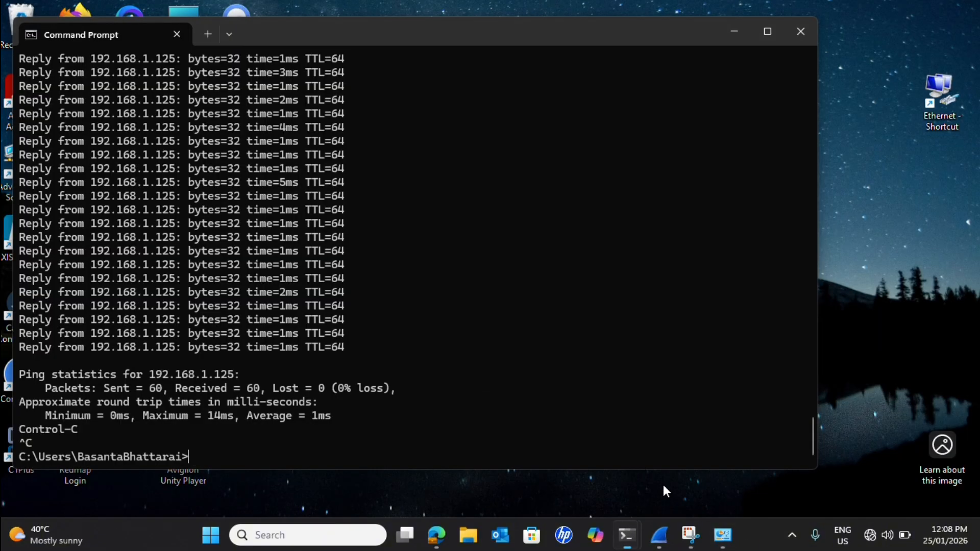
pyautogui.click(663, 486)
pyautogui.press('Up')
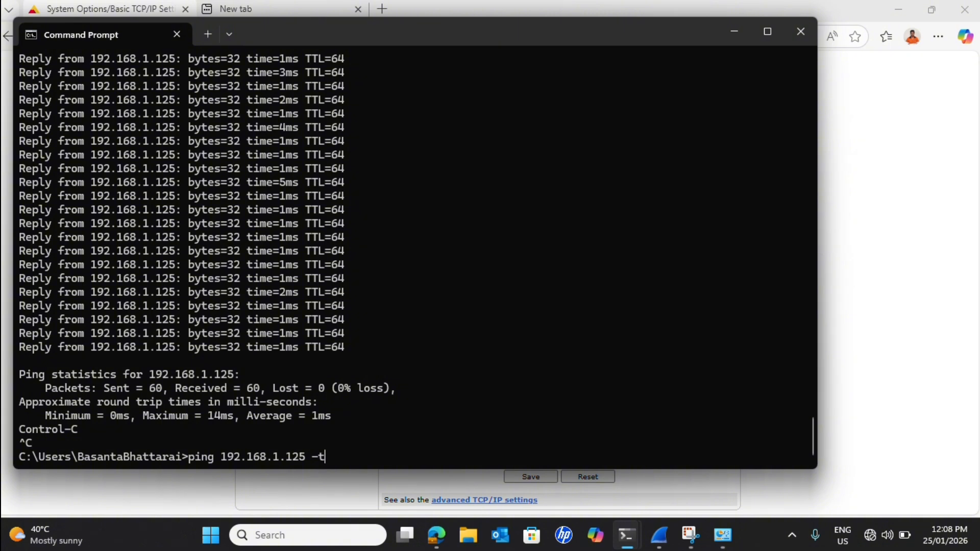
pyautogui.press('Return')
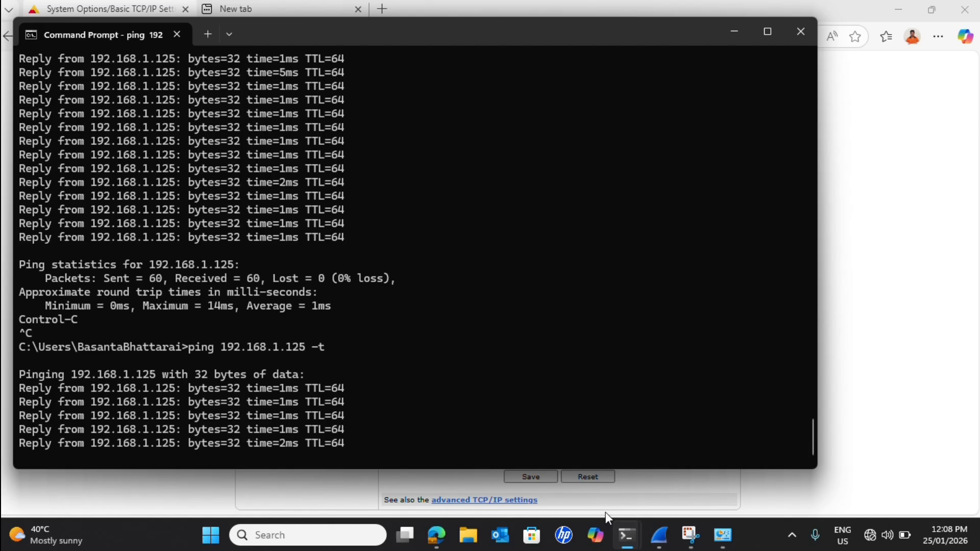
# Switch to the Edge browser and open the camera's web page at 192.168.1.125 in the empty new tab.
pyautogui.click(436, 535)
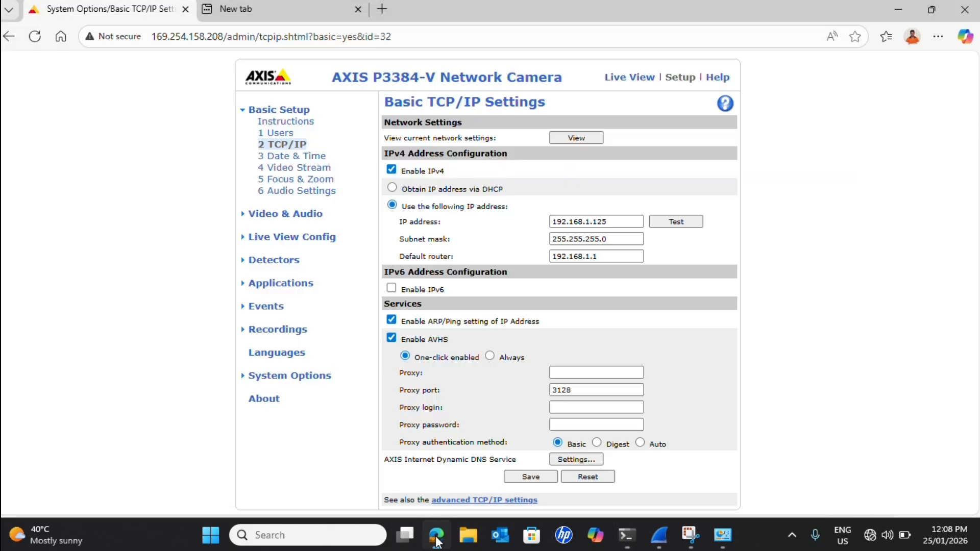
pyautogui.click(262, 12)
pyautogui.click(198, 35)
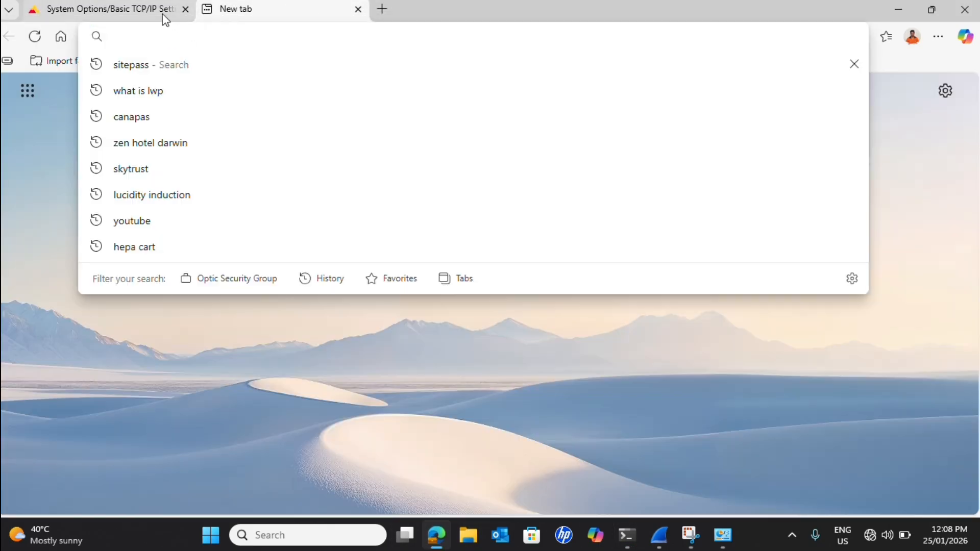
pyautogui.write('2.168.1.1')
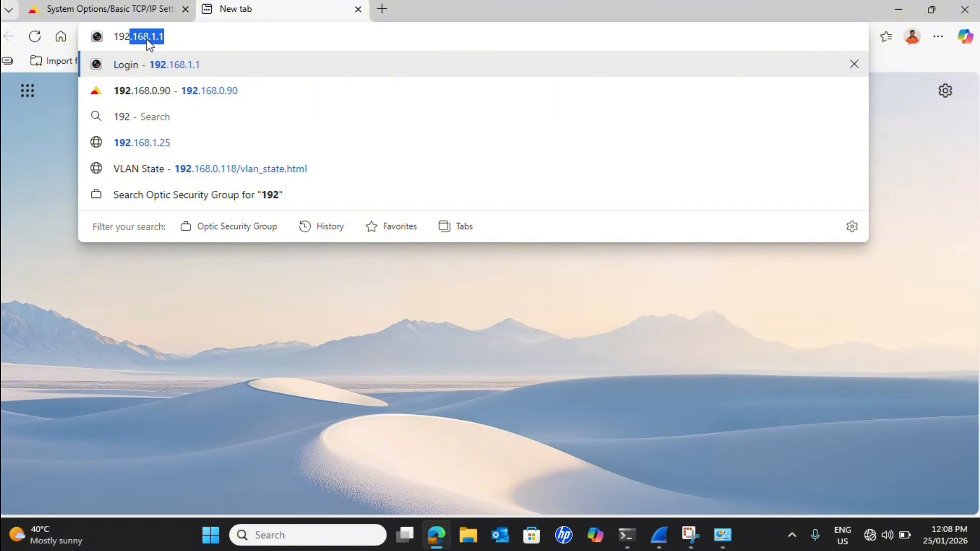
pyautogui.press('Right')
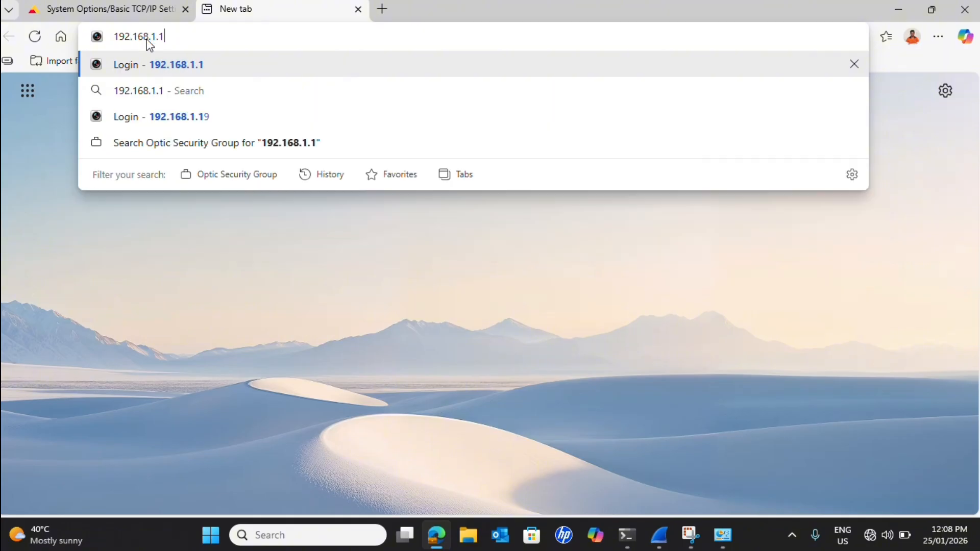
pyautogui.press('BackSpace')
pyautogui.write('125')
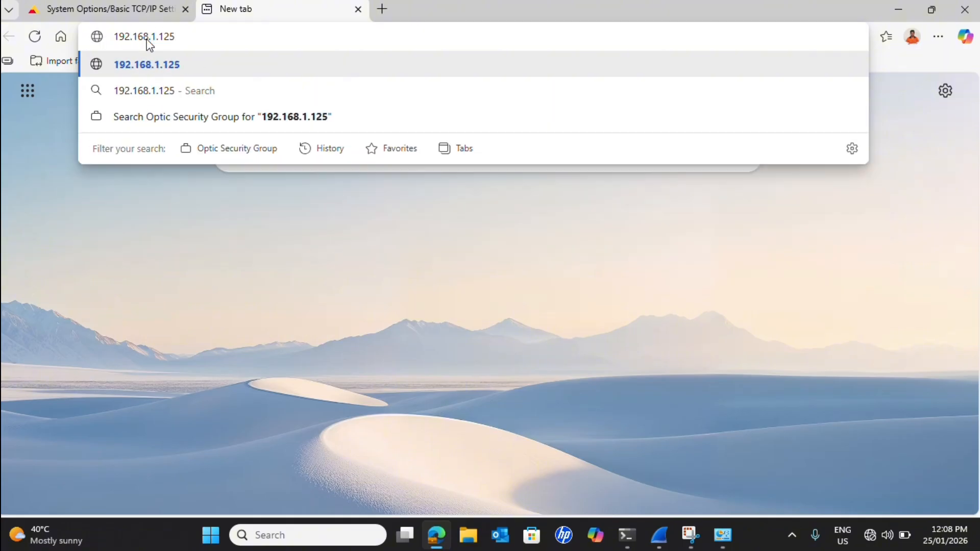
pyautogui.press('Return')
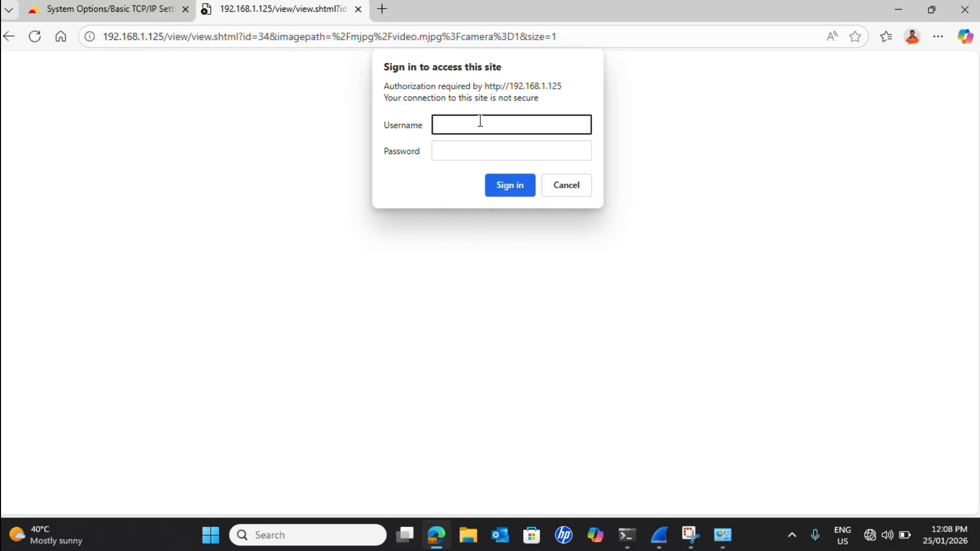
# Sign in to the camera as admin with the account password and dismiss the offer to save the password.
pyautogui.write('admin')
pyautogui.press('Tab')
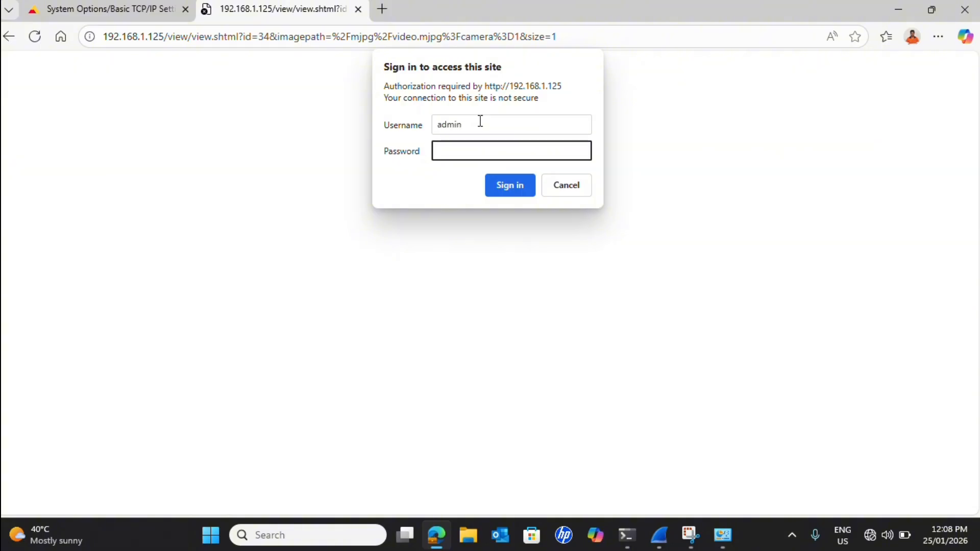
pyautogui.write('•••••••••••')
pyautogui.click(517, 193)
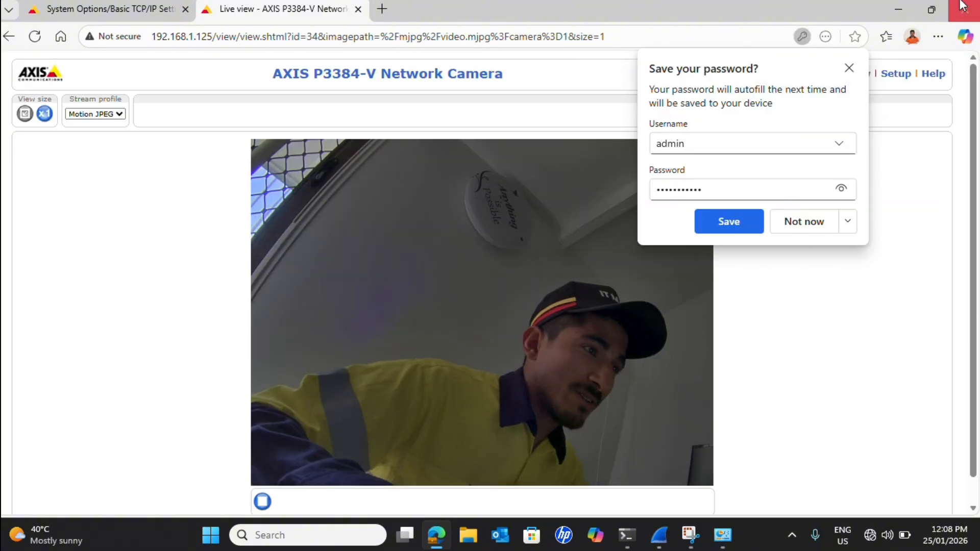
pyautogui.click(849, 68)
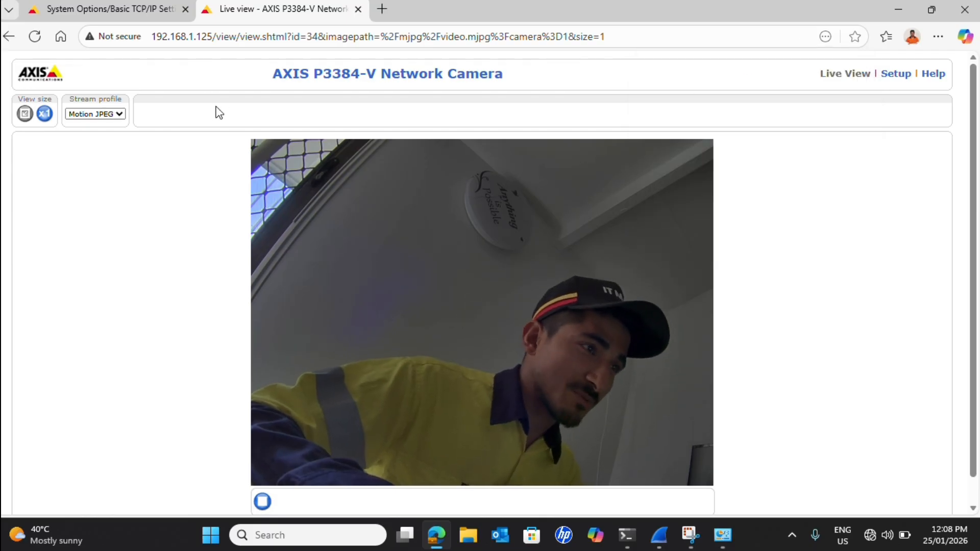